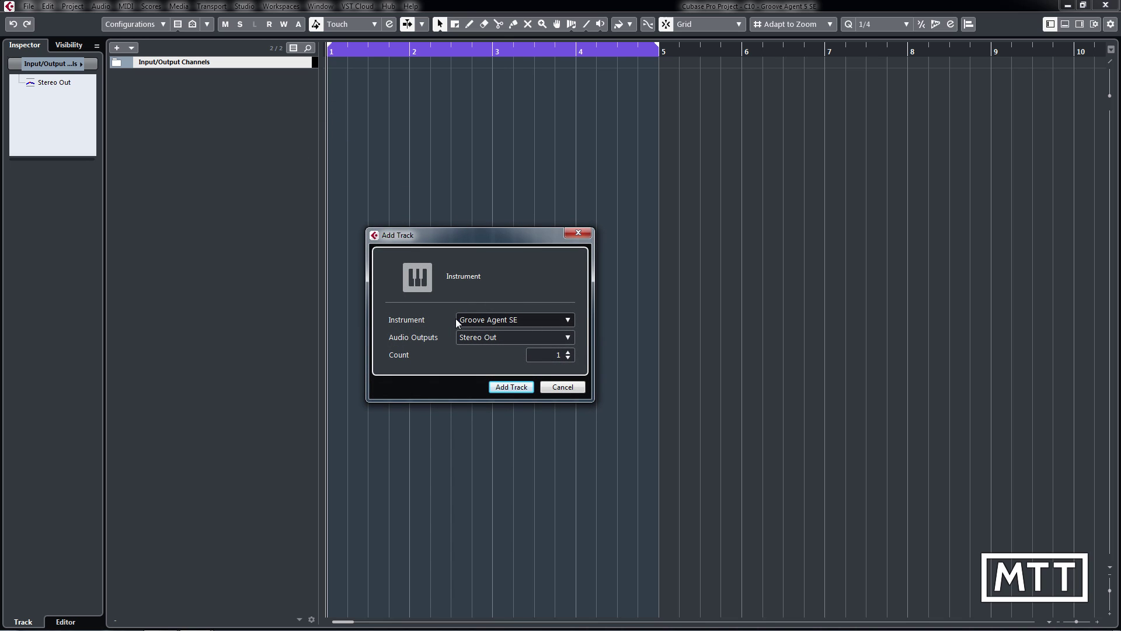
# - Add one Groove Agent SE instrument track routed to Stereo Out and load the House Kit 01 preset into it
pyautogui.click(514, 386)
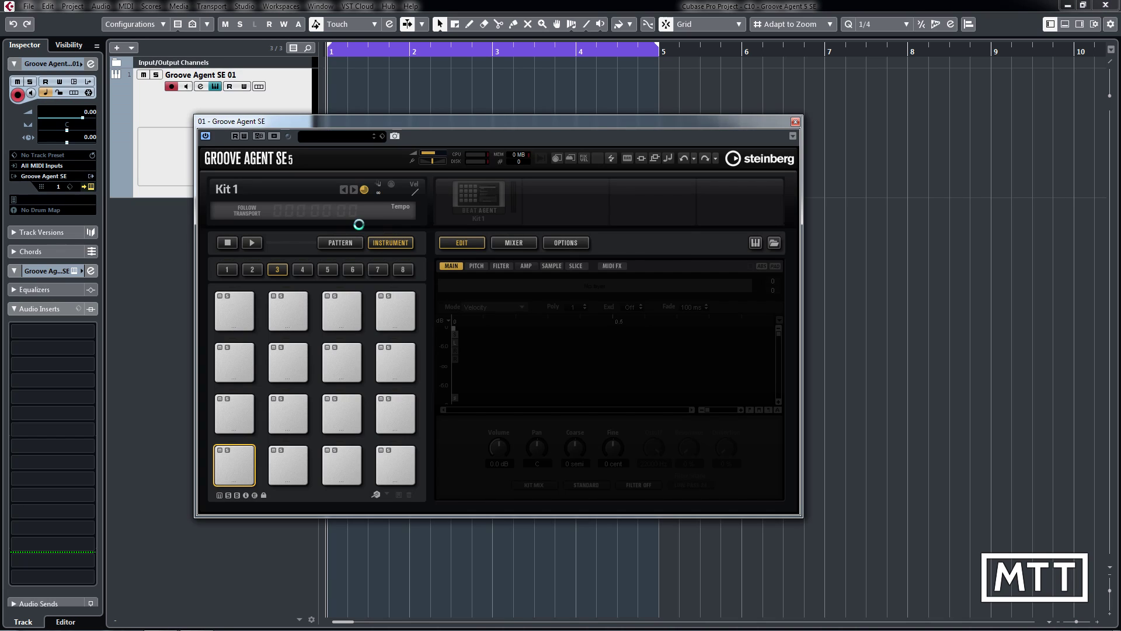
pyautogui.moveTo(414, 124); pyautogui.dragTo(545, 149)
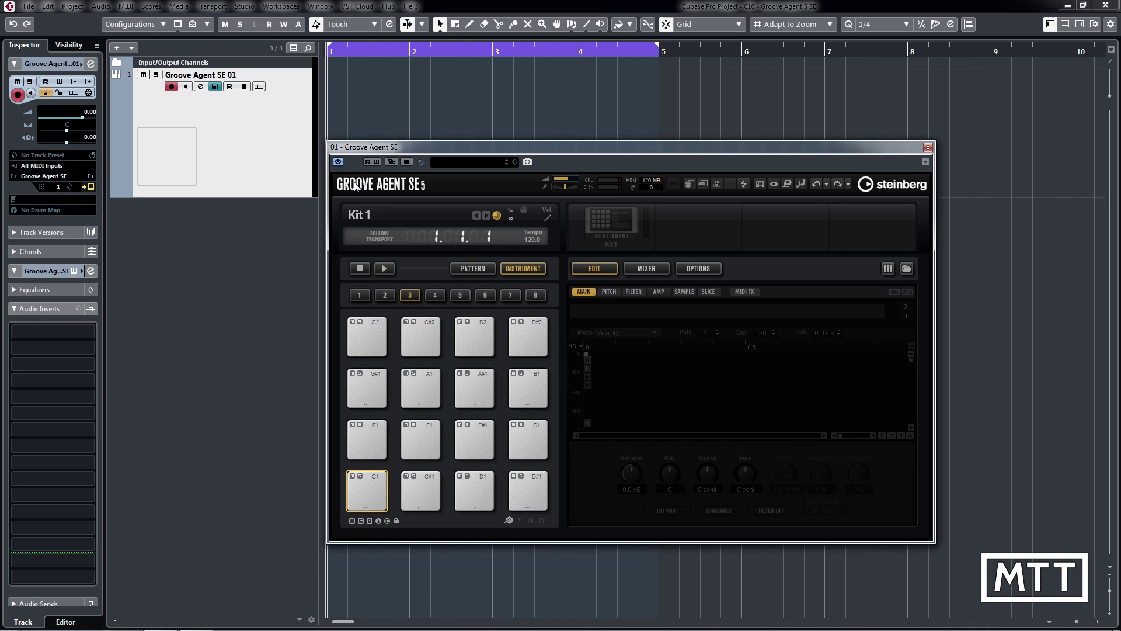
pyautogui.click(66, 201)
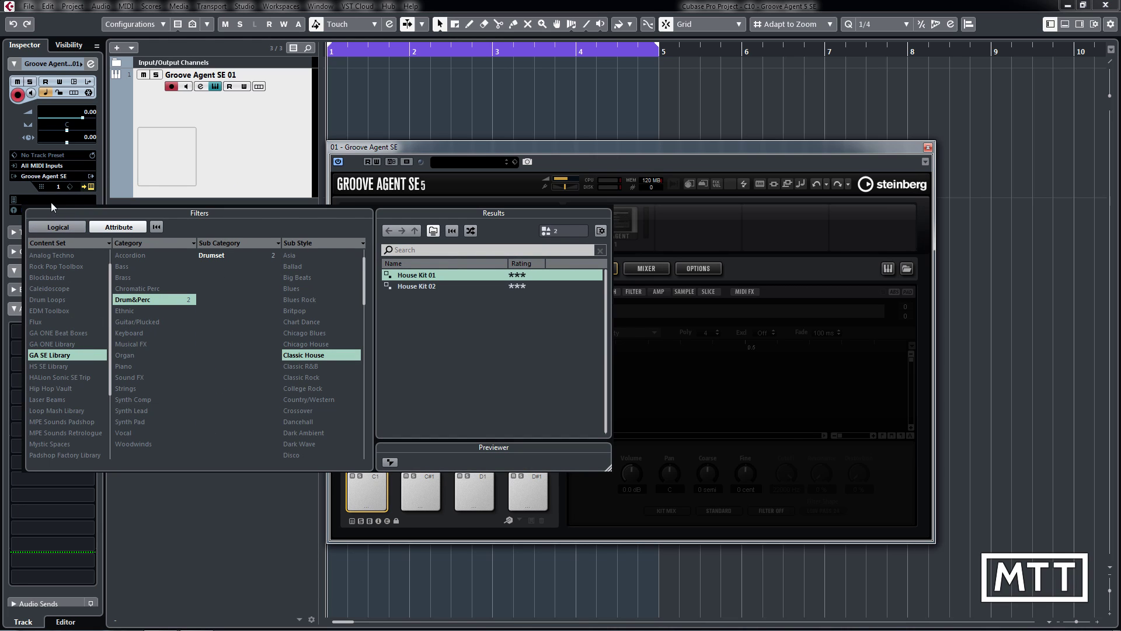
pyautogui.click(67, 200)
pyautogui.click(483, 161)
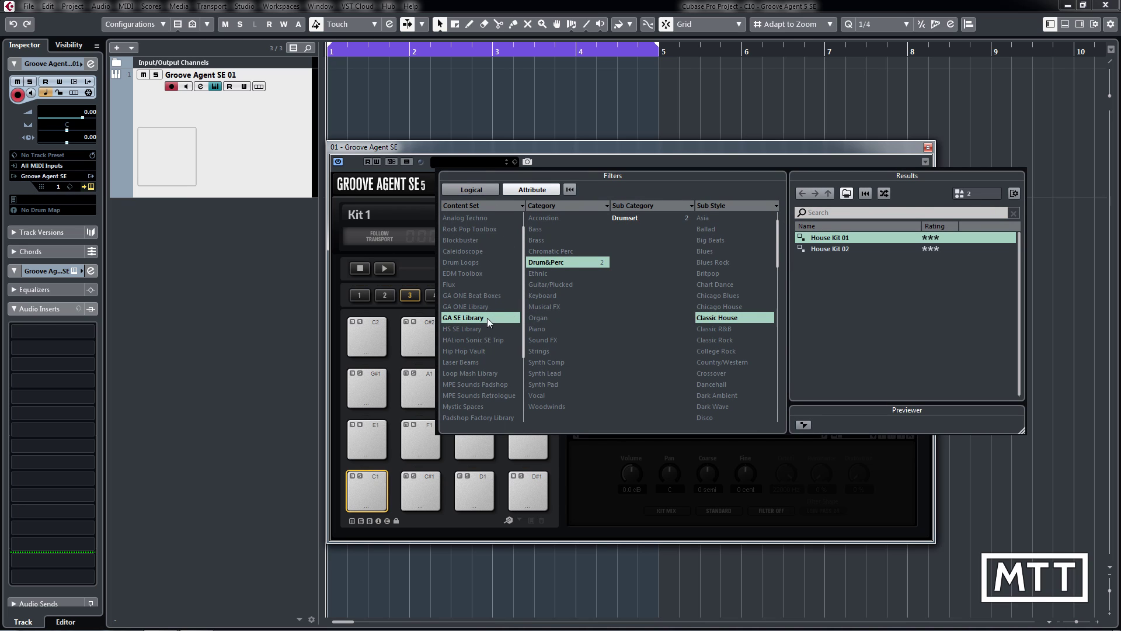
pyautogui.doubleClick(829, 236)
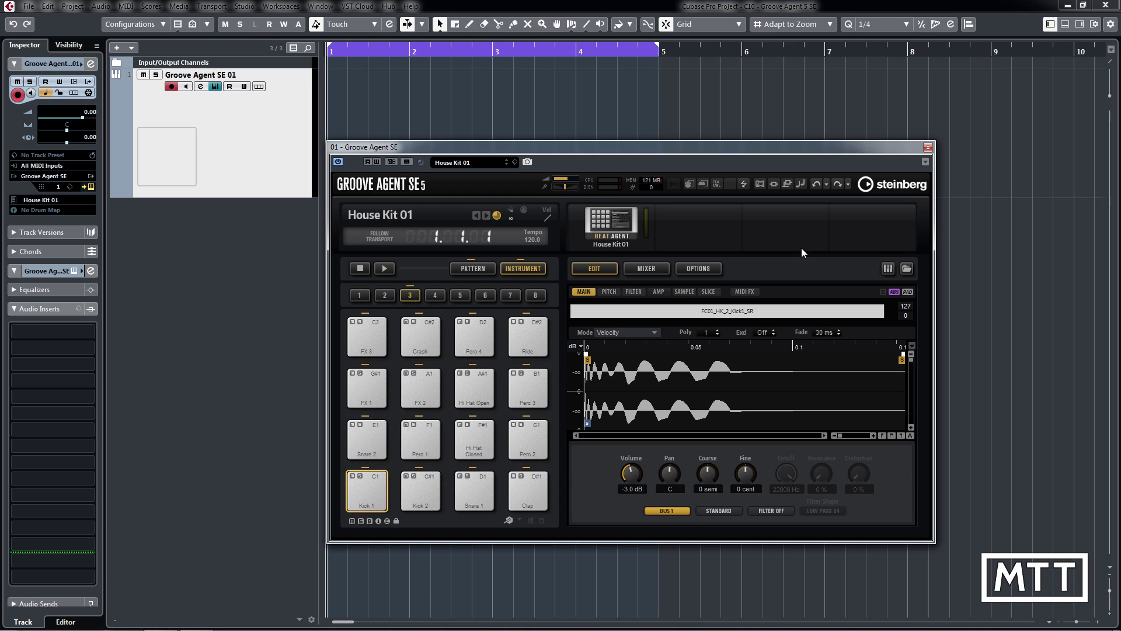
# - Audition the kick, snare and clap pads along the lowest row of the House Kit 01 kit
pyautogui.click(367, 496)
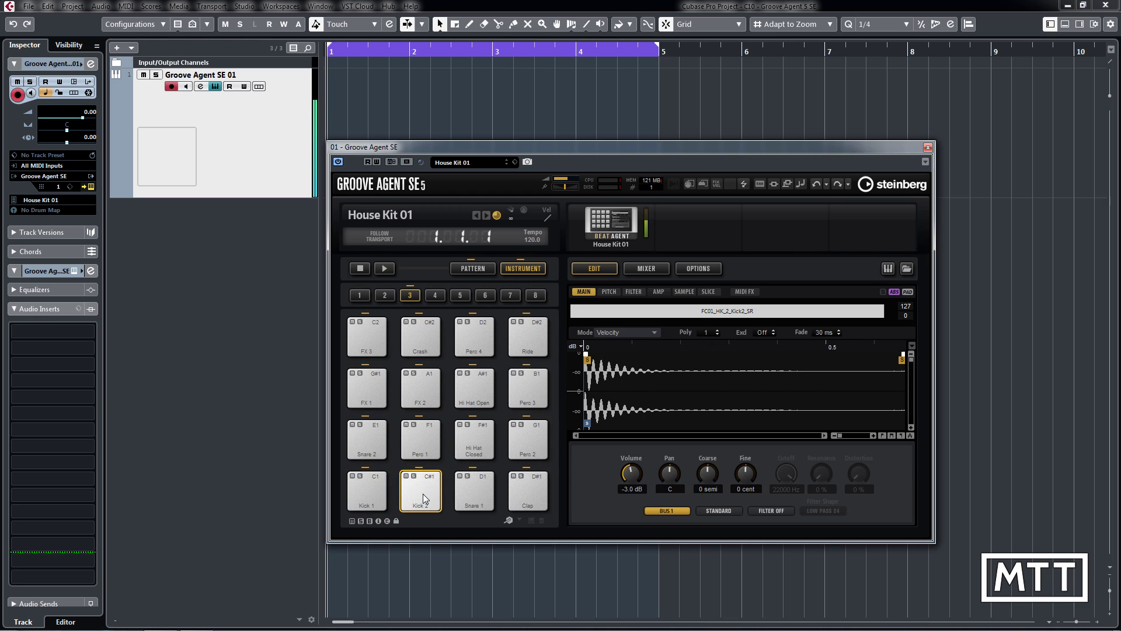
pyautogui.click(464, 491)
pyautogui.click(521, 492)
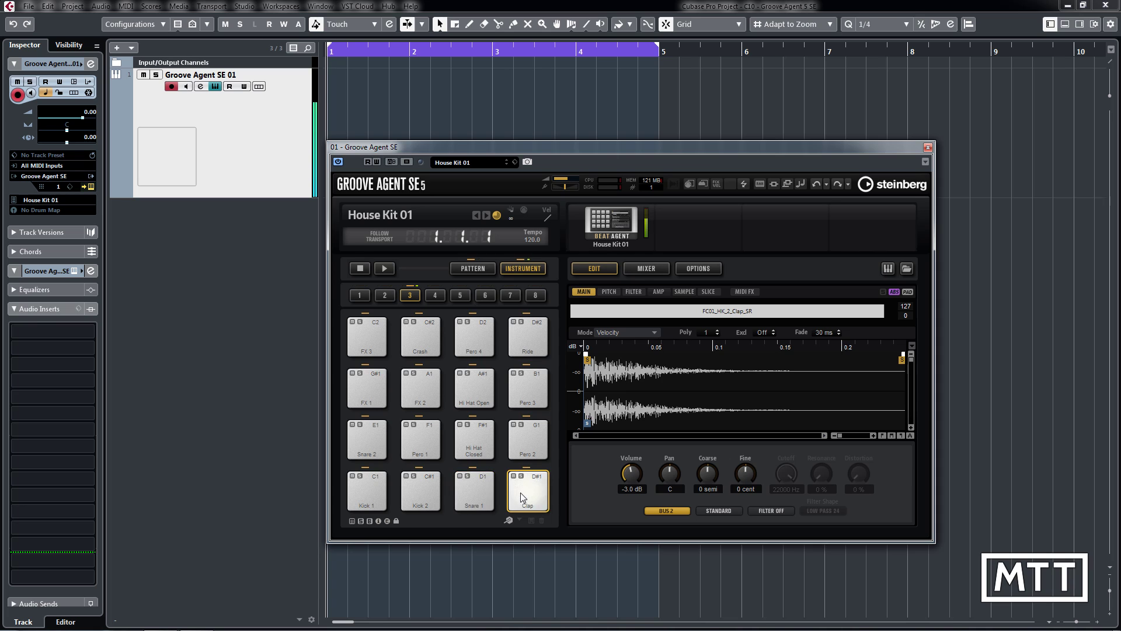
# - Show Groove Agent's built-in kit browser and load the Timed Explosives acoustic kit
pyautogui.moveTo(558, 146); pyautogui.dragTo(495, 122)
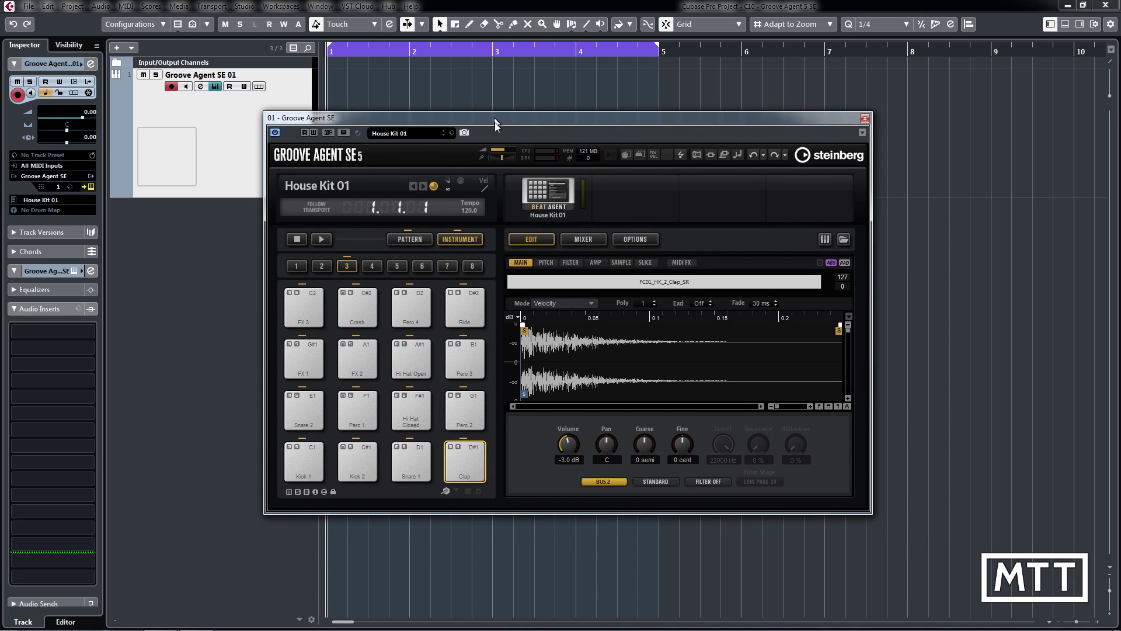
pyautogui.click(844, 239)
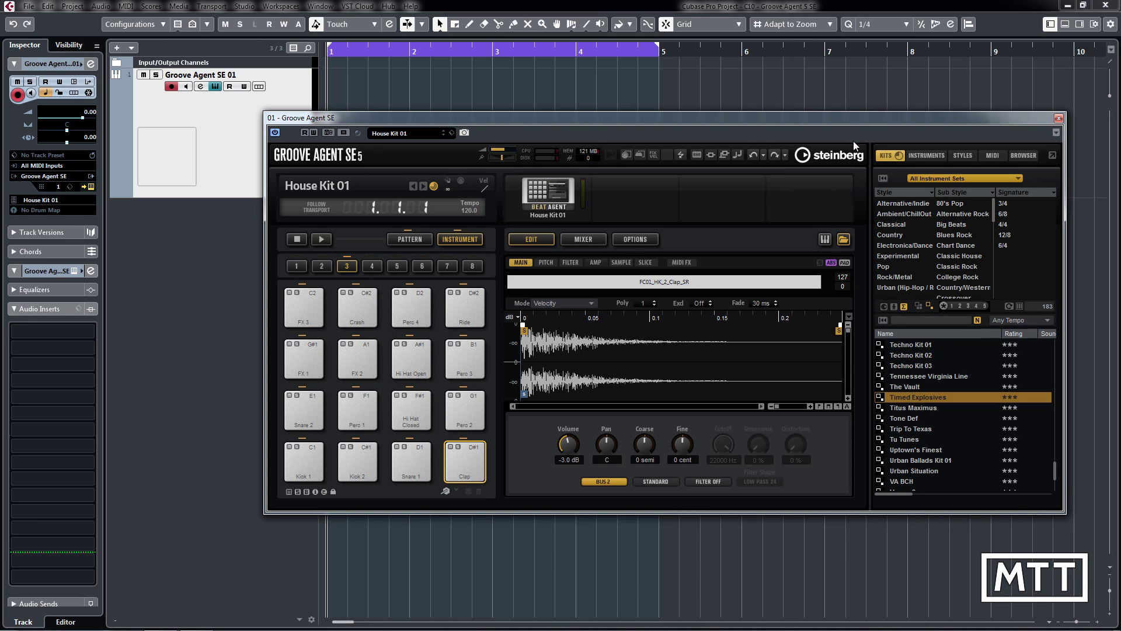
pyautogui.moveTo(833, 118); pyautogui.dragTo(754, 112)
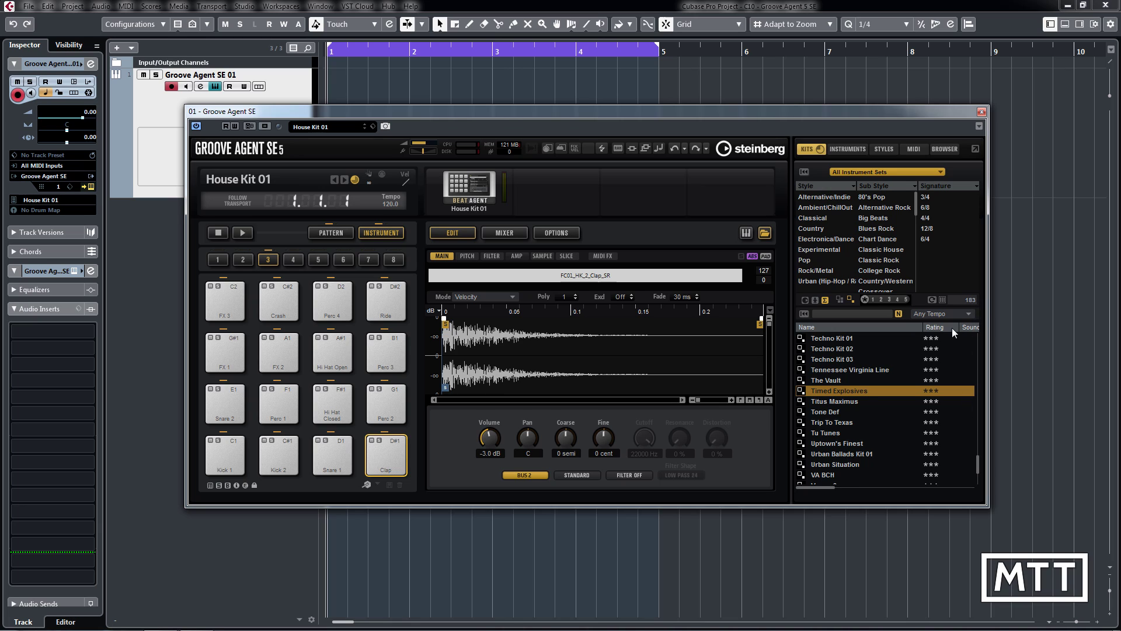
pyautogui.doubleClick(802, 390)
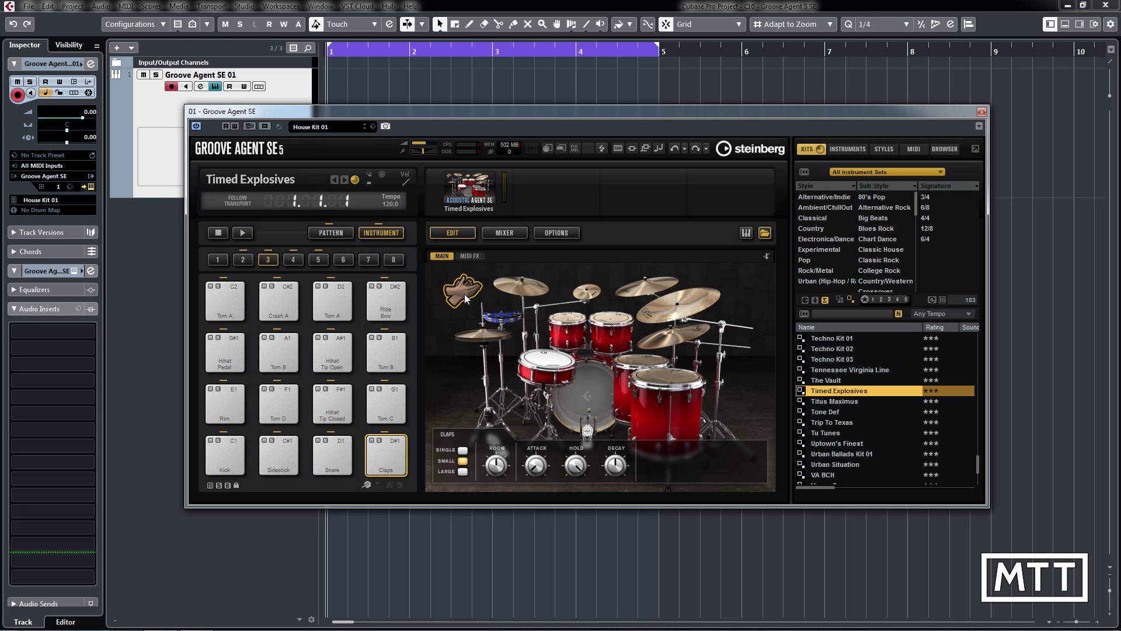
# - Audition the Claps and Snare pads of the acoustic kit and bring up the Claps sound controls
pyautogui.click(384, 459)
pyautogui.click(383, 459)
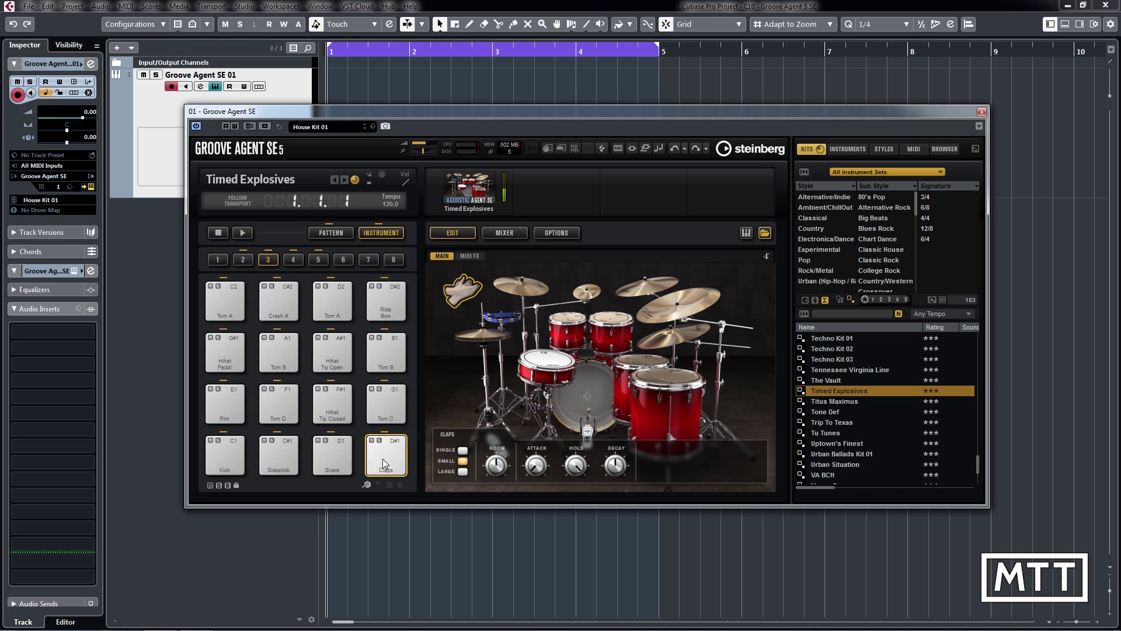
pyautogui.click(331, 464)
pyautogui.click(331, 464)
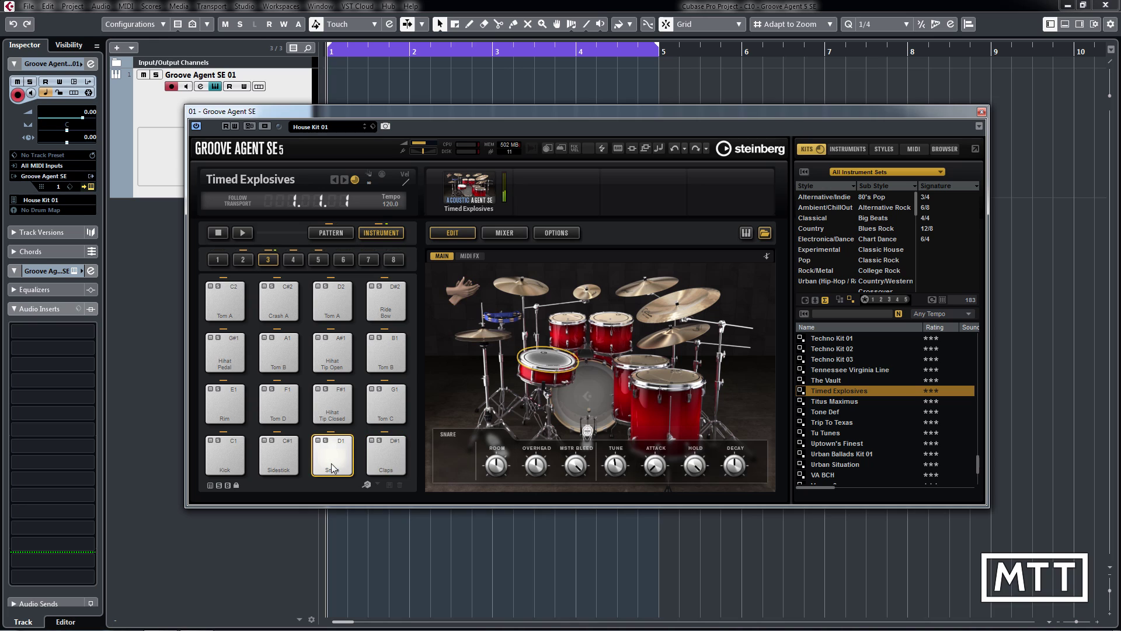
pyautogui.click(380, 461)
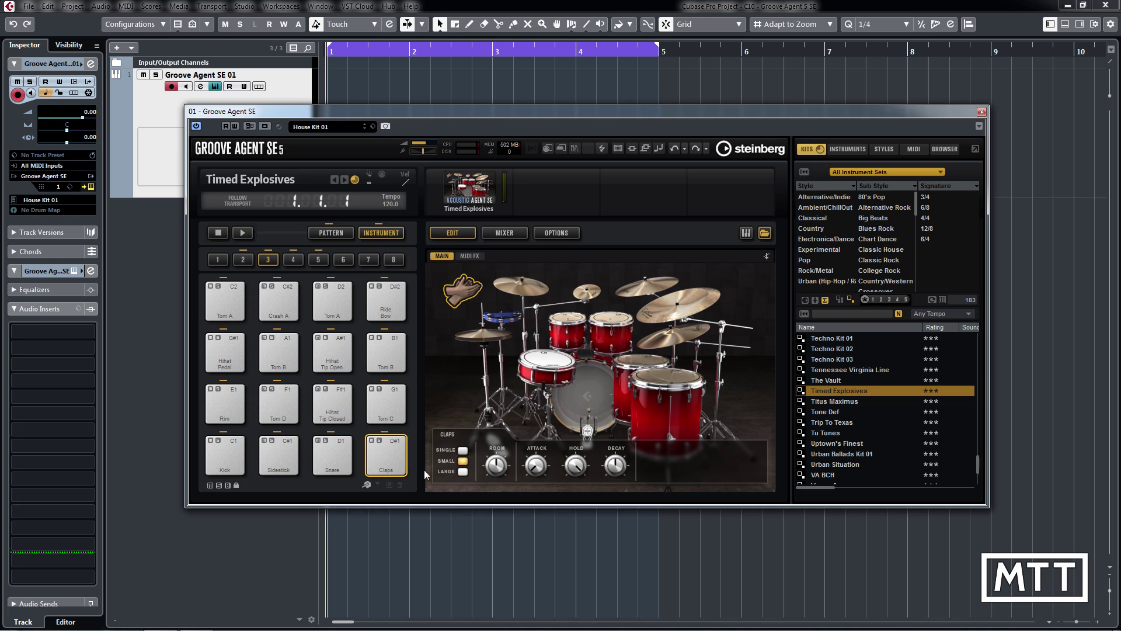
# - Compare the Large and Small clap sizes by auditioning the Claps pad with each setting
pyautogui.click(387, 460)
pyautogui.click(463, 472)
pyautogui.click(392, 463)
pyautogui.click(463, 461)
pyautogui.click(395, 458)
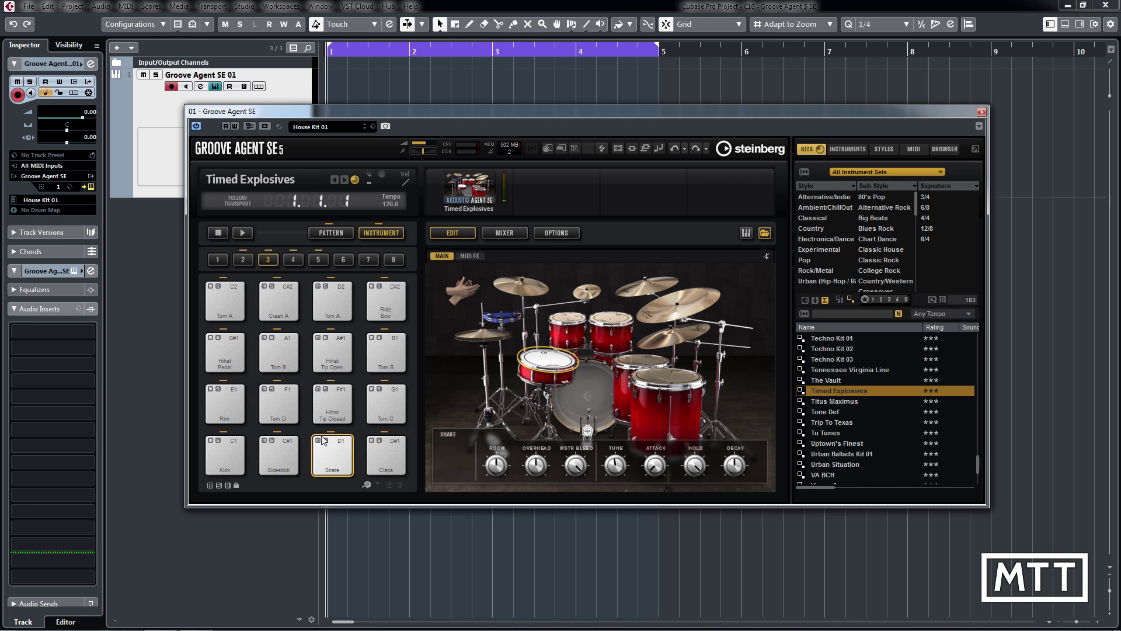
# - Audition the Hihat Tip Closed and Hihat Tip Open pads
pyautogui.click(327, 411)
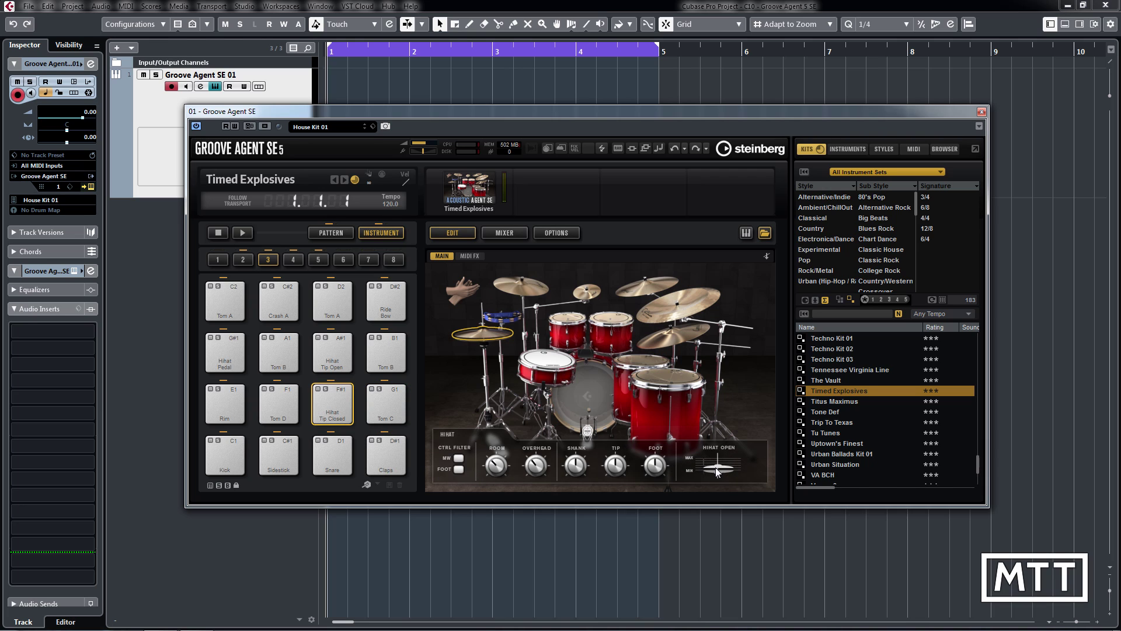
pyautogui.click(334, 420)
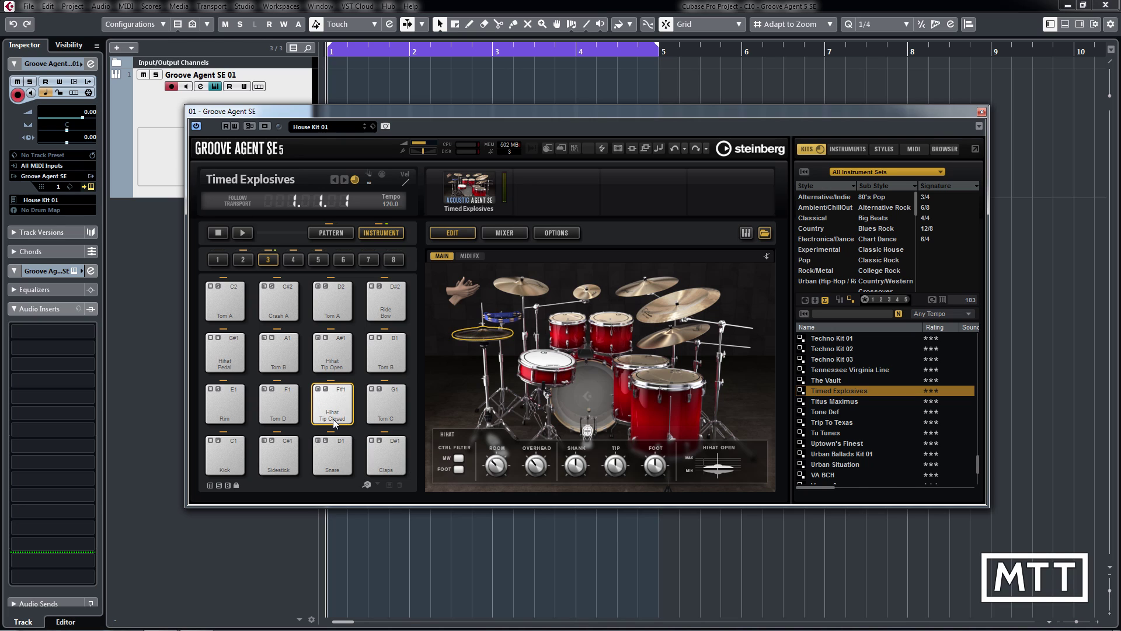
pyautogui.click(334, 361)
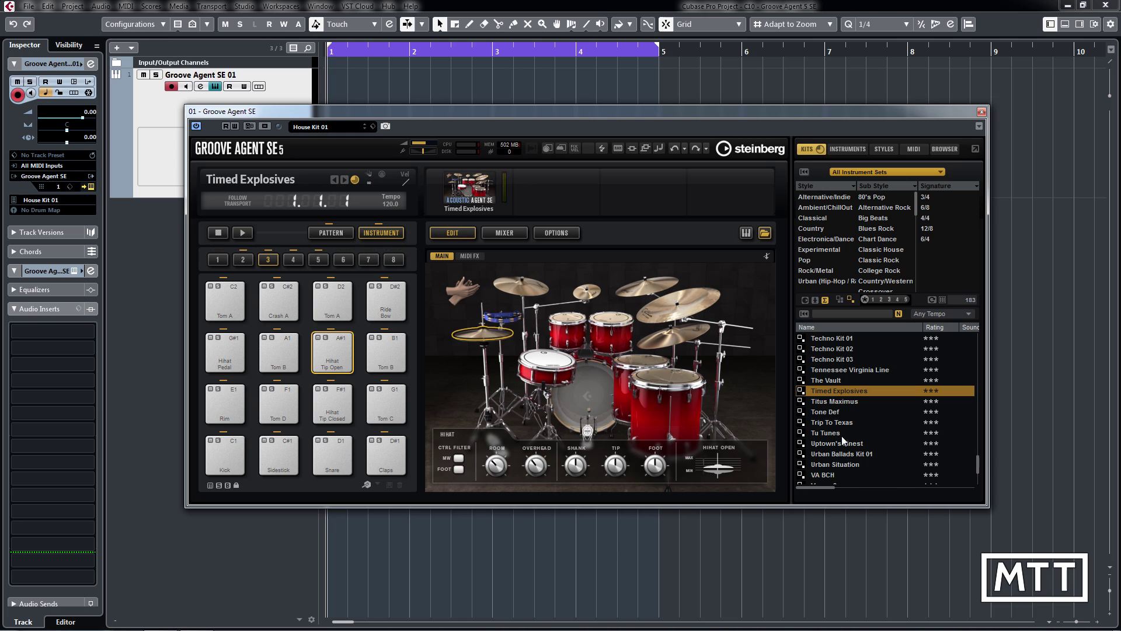
# - Find Vintage Kit 1 in the kit list and load it in place of the acoustic kit
pyautogui.scroll(4, 976, 465)
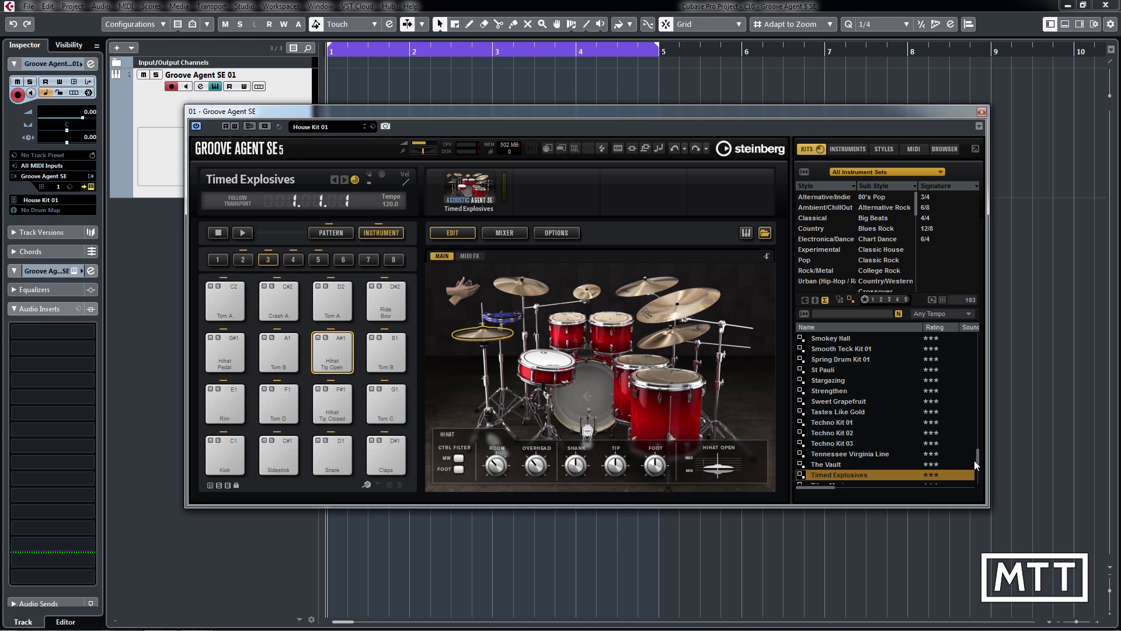
pyautogui.moveTo(974, 460); pyautogui.dragTo(979, 472)
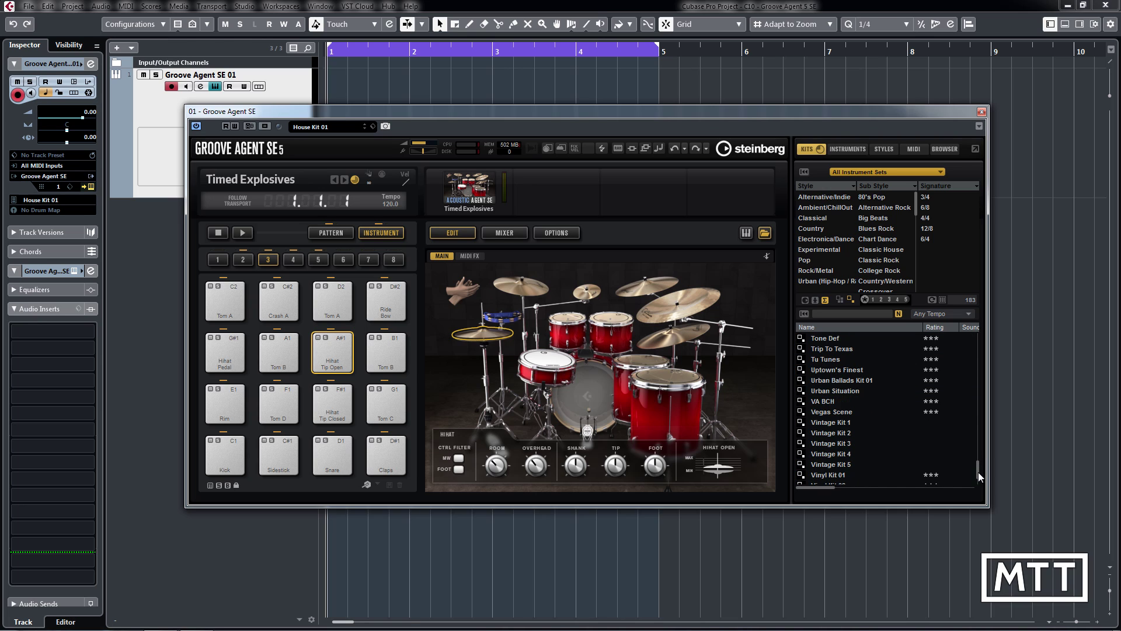
pyautogui.click(818, 422)
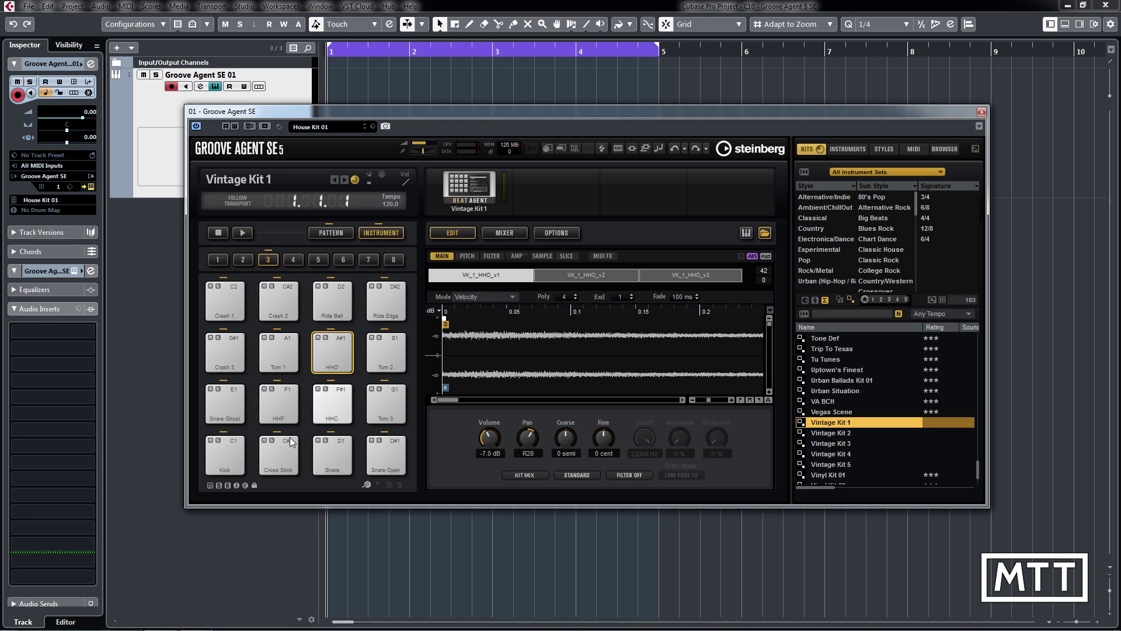
# - Audition the Kick pad at low and high velocities to trigger its different sample layers
pyautogui.click(231, 467)
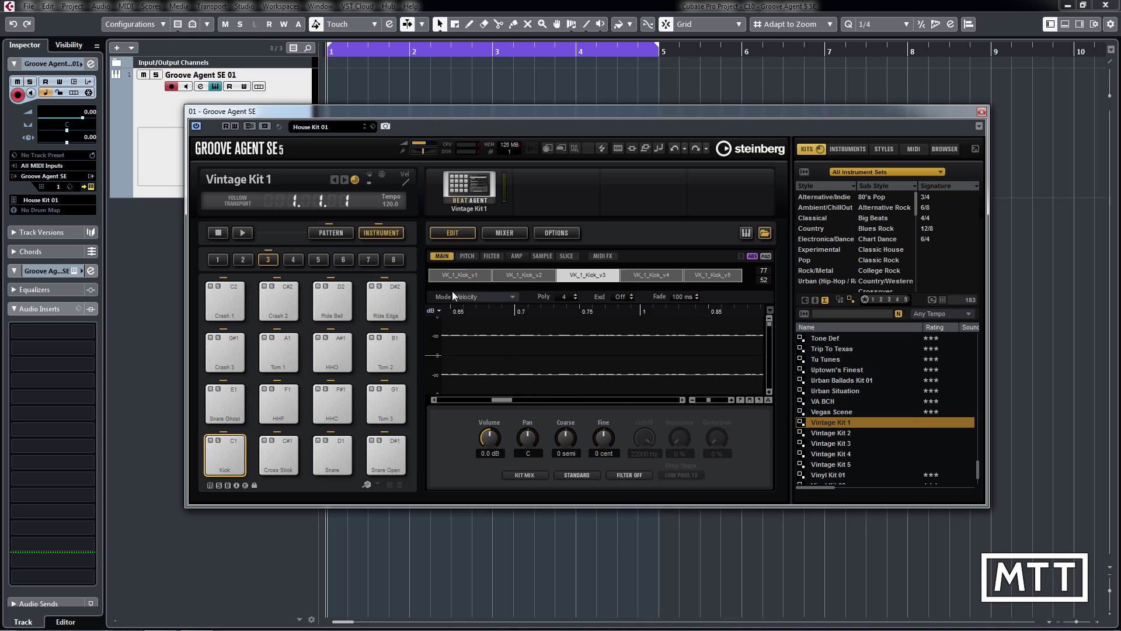
pyautogui.click(595, 276)
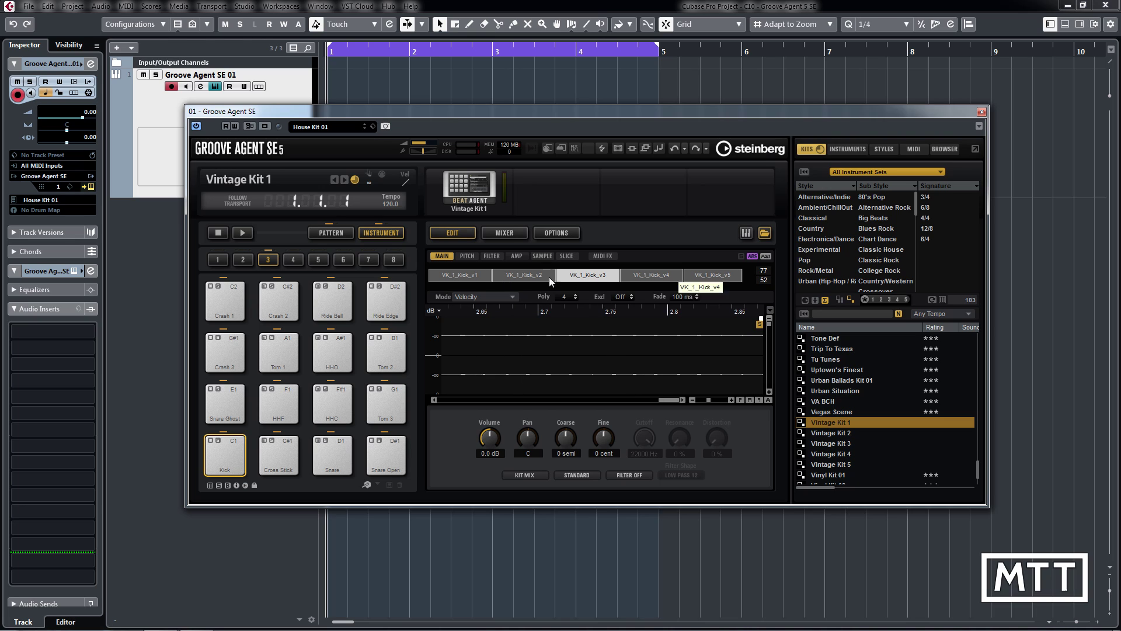
pyautogui.click(235, 476)
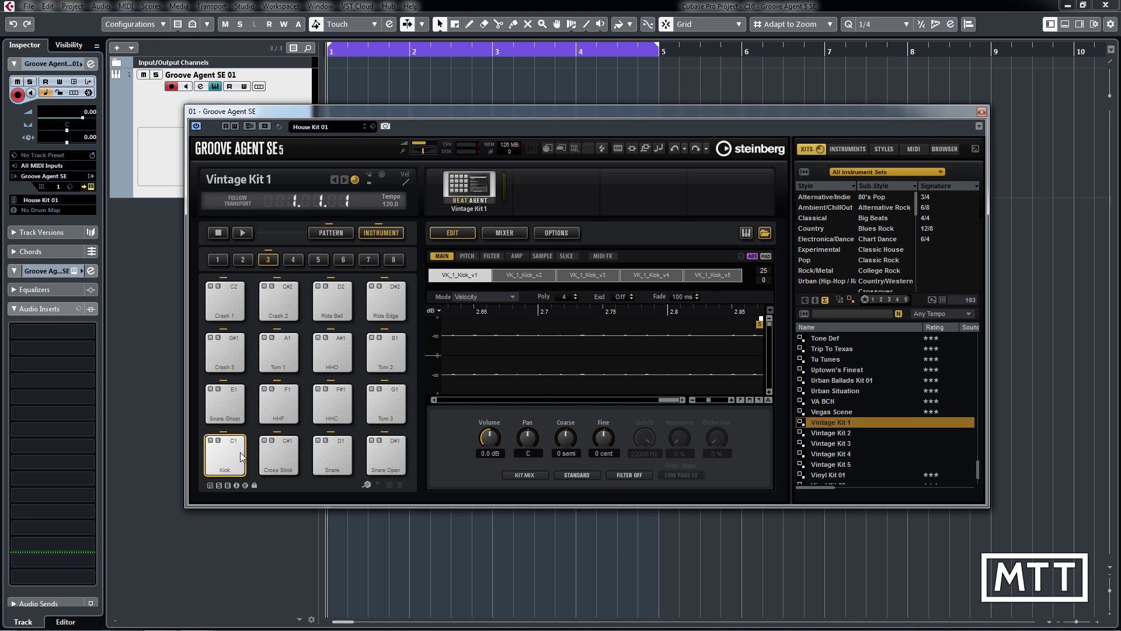
pyautogui.click(239, 445)
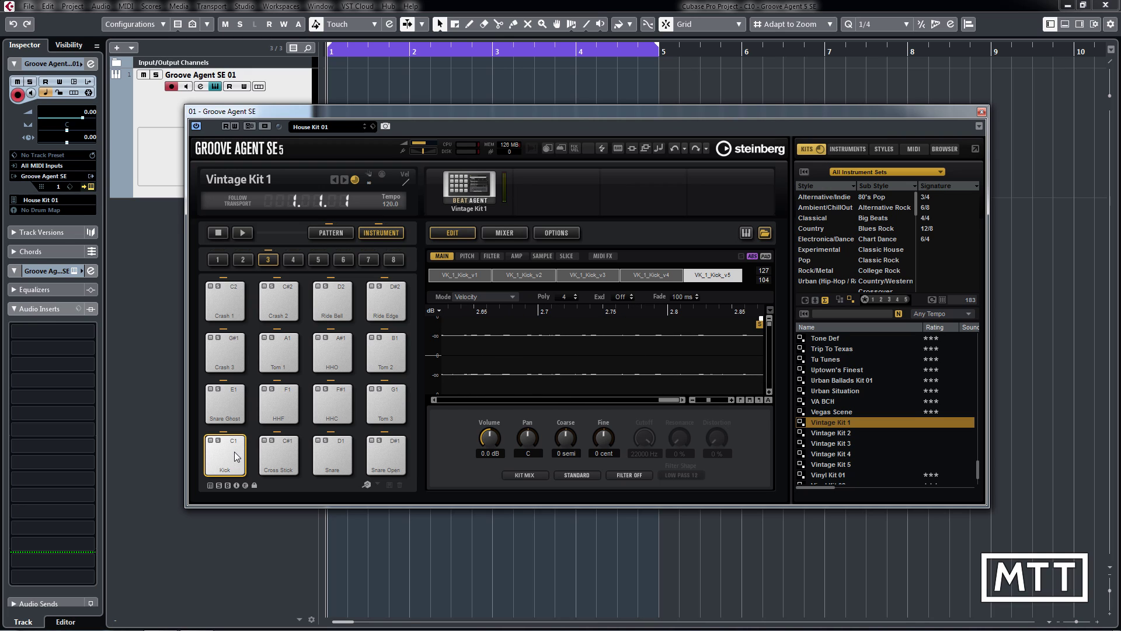
# - Display the sample information on the pads and extend the Kick's VK_1_Kick_v5 layer down to velocity 84
pyautogui.click(237, 485)
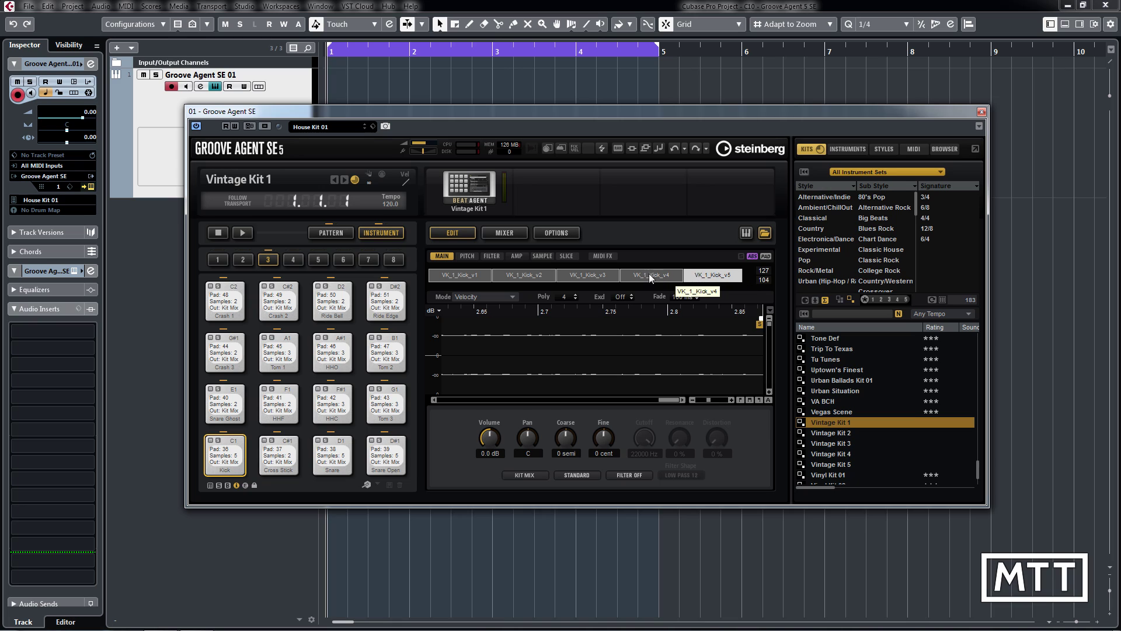
pyautogui.moveTo(683, 274); pyautogui.dragTo(531, 277)
pyautogui.moveTo(661, 275); pyautogui.dragTo(635, 275)
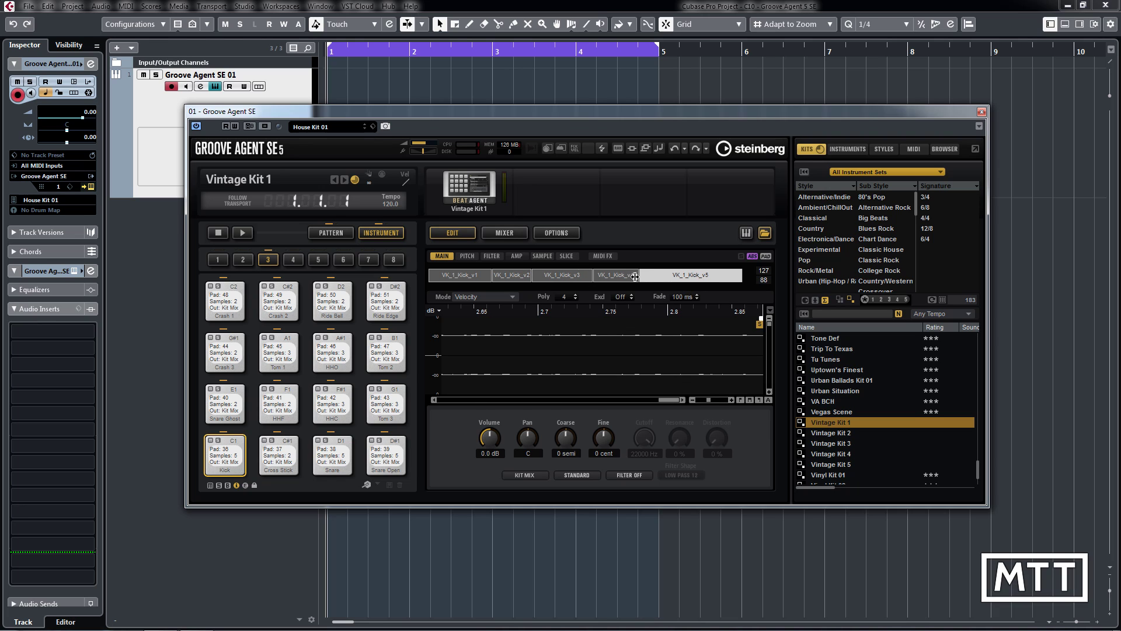
# - Audition the Kick pad at increasing velocities to hear the adjusted sample layer ranges
pyautogui.click(236, 467)
pyautogui.click(235, 461)
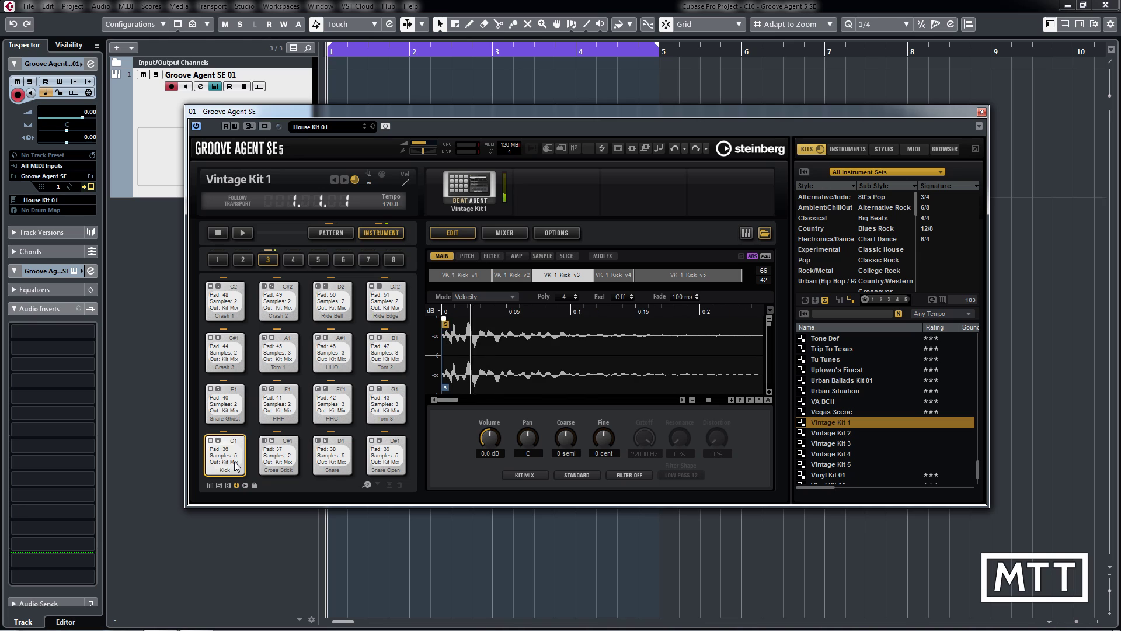
pyautogui.click(238, 451)
pyautogui.click(241, 450)
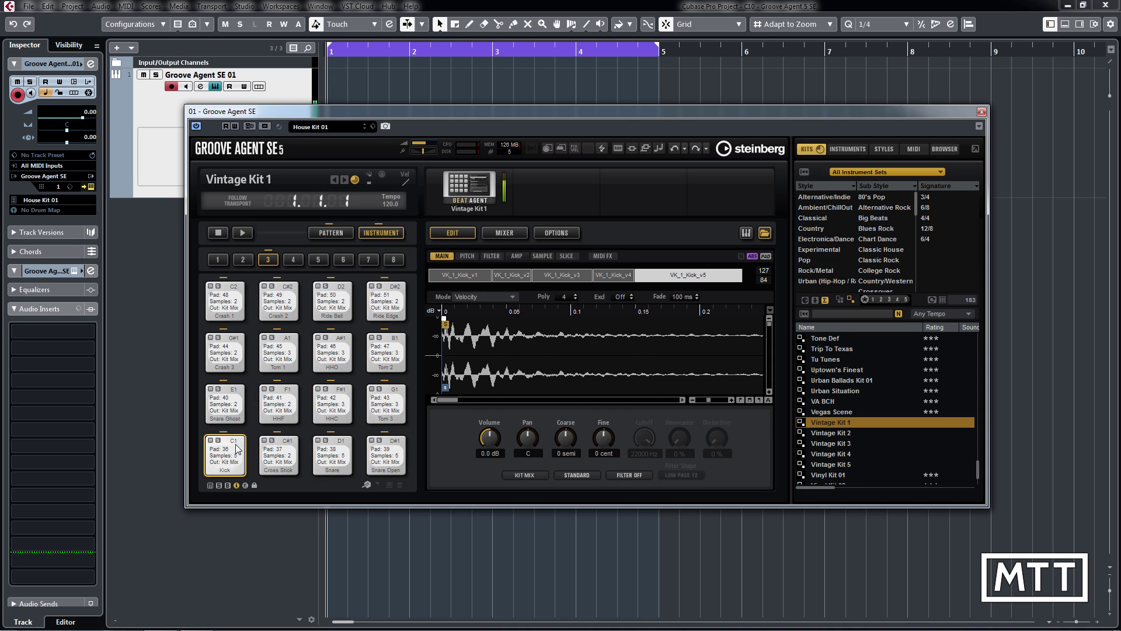
# - Set the Kick's velocity ranges to 75–100 for VK_1_Kick_v4 and 26–47 for VK_1_Kick_v2
pyautogui.click(617, 274)
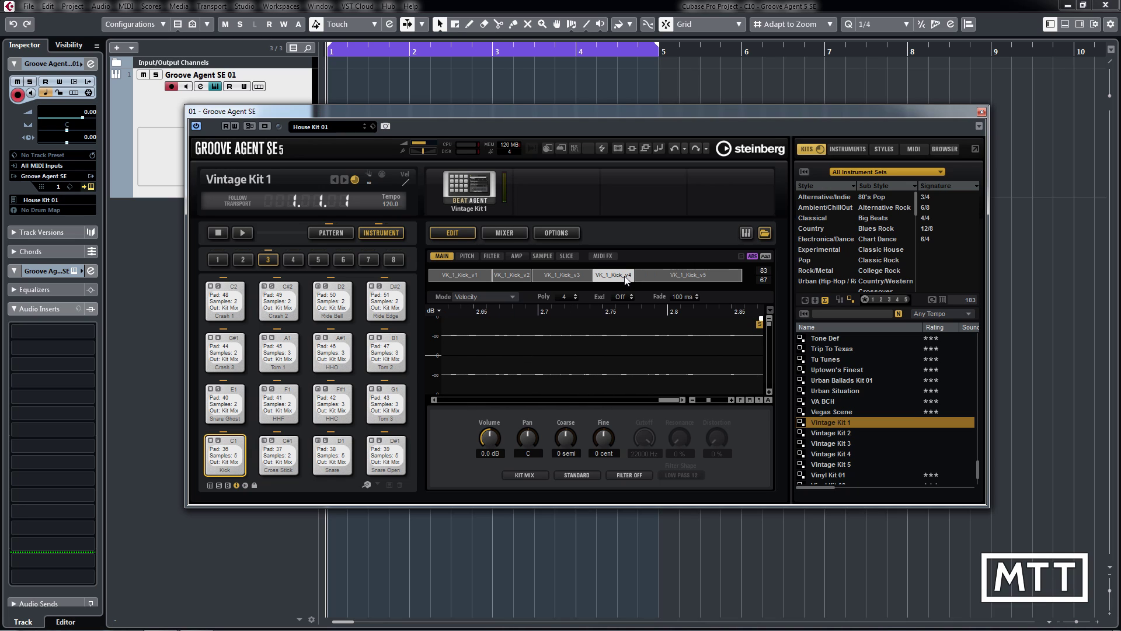
pyautogui.moveTo(635, 275); pyautogui.dragTo(677, 274)
pyautogui.moveTo(594, 279); pyautogui.dragTo(612, 278)
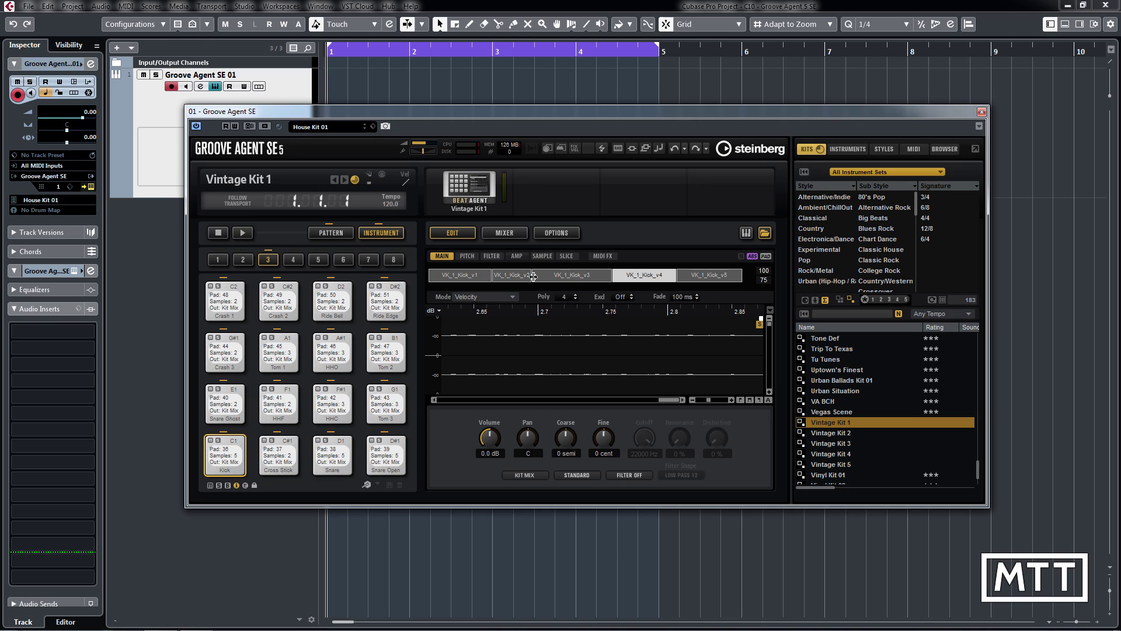
pyautogui.moveTo(533, 276); pyautogui.dragTo(546, 275)
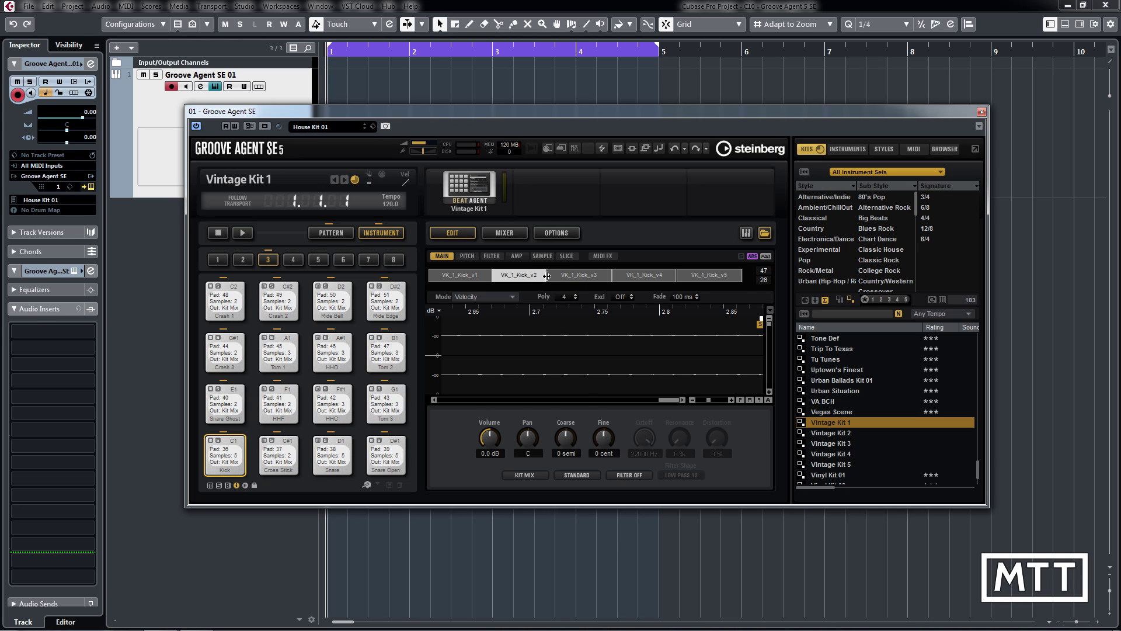
# - Delete all samples from the Kick pad and select the Snare pad
pyautogui.press('Delete')
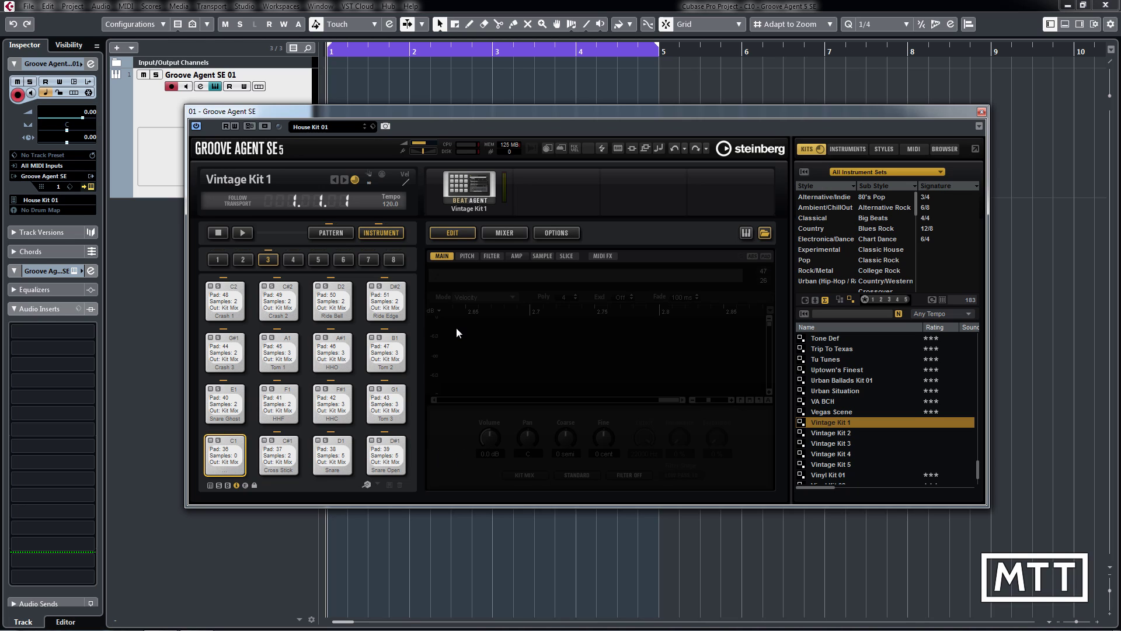
pyautogui.click(274, 470)
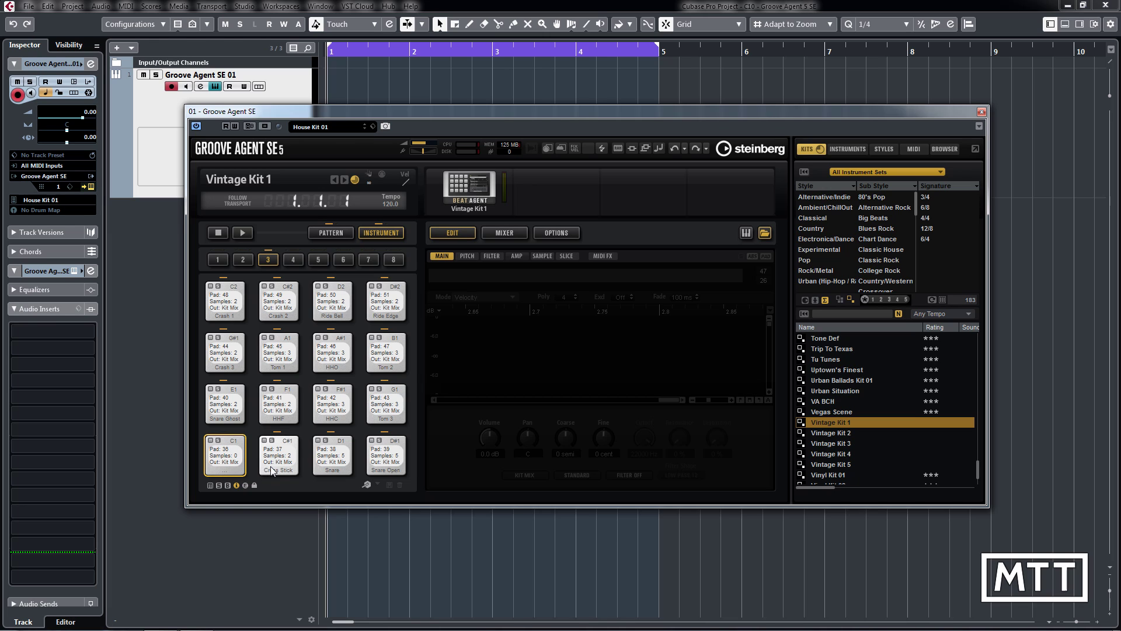
pyautogui.click(333, 458)
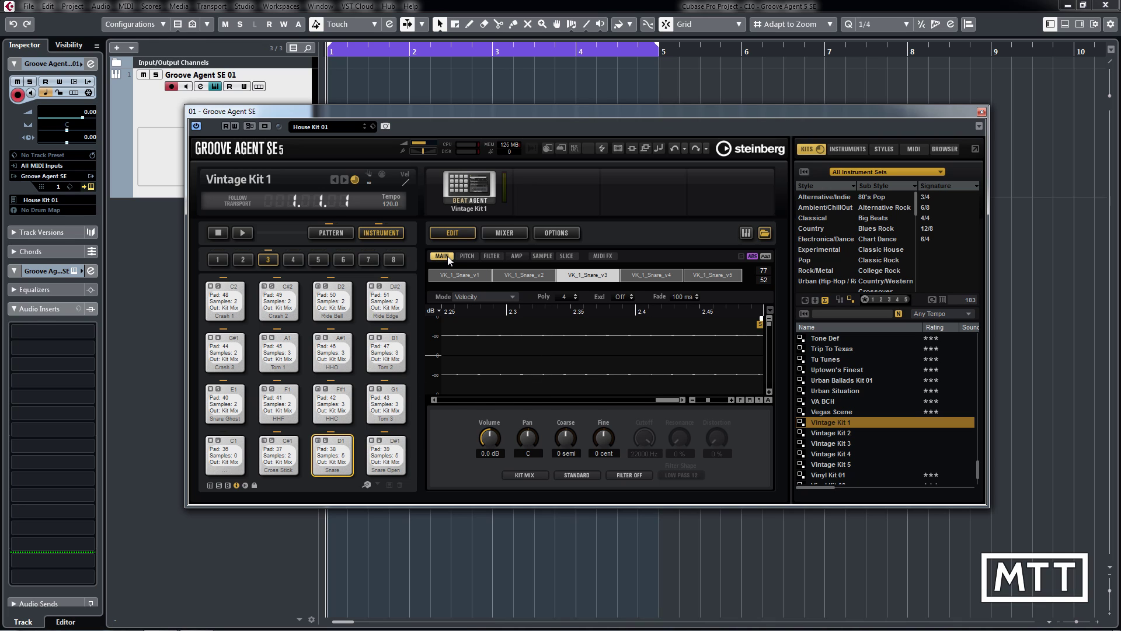
# - Raise the second node of the Snare's pitch envelope to 100% level at 100 ms and audition the pad
pyautogui.click(467, 257)
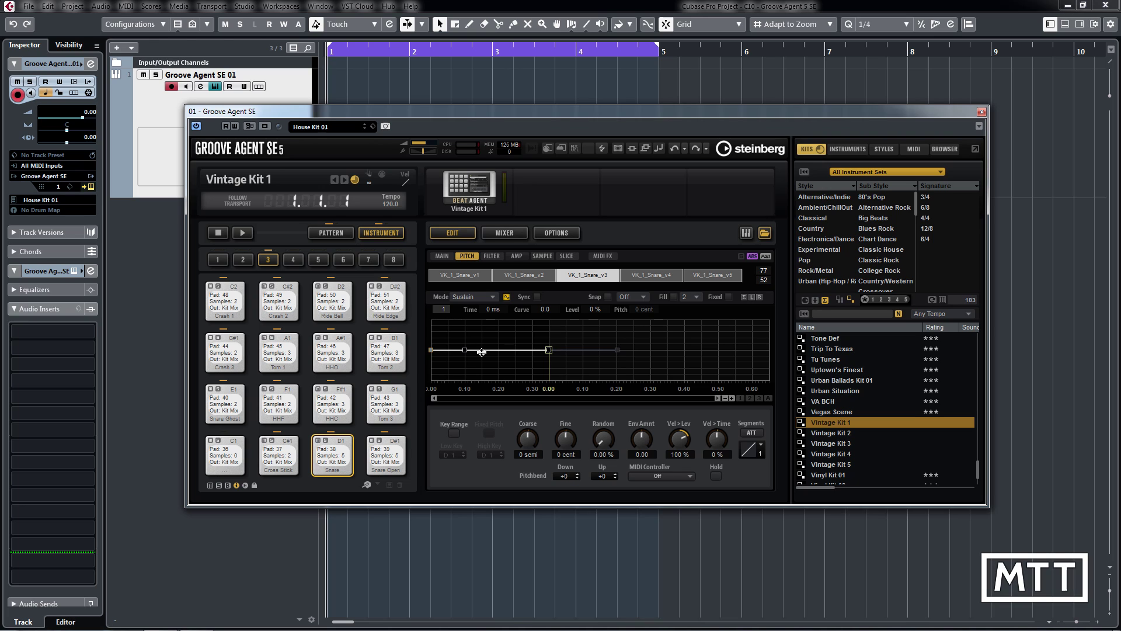
pyautogui.moveTo(464, 350); pyautogui.dragTo(465, 319)
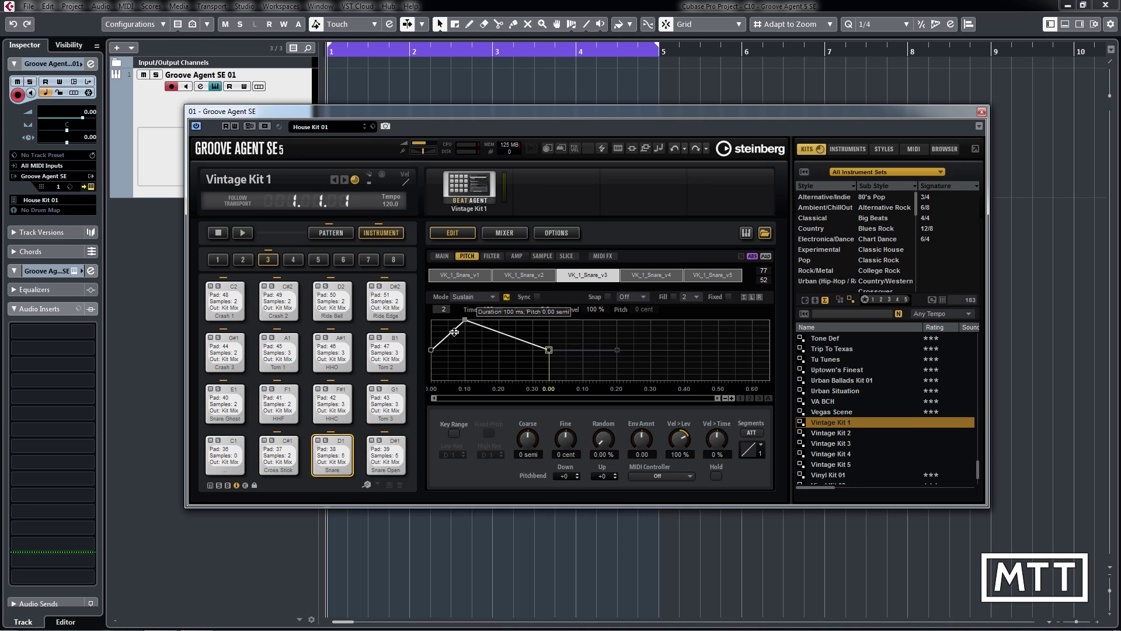
pyautogui.click(334, 458)
pyautogui.click(335, 460)
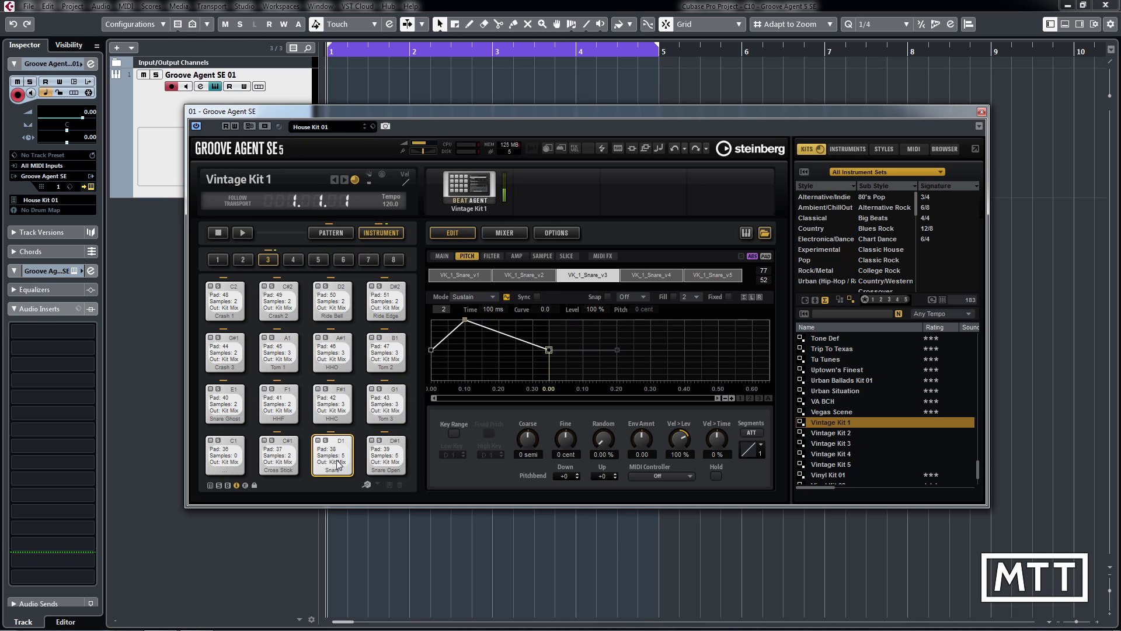
pyautogui.click(346, 468)
pyautogui.click(347, 469)
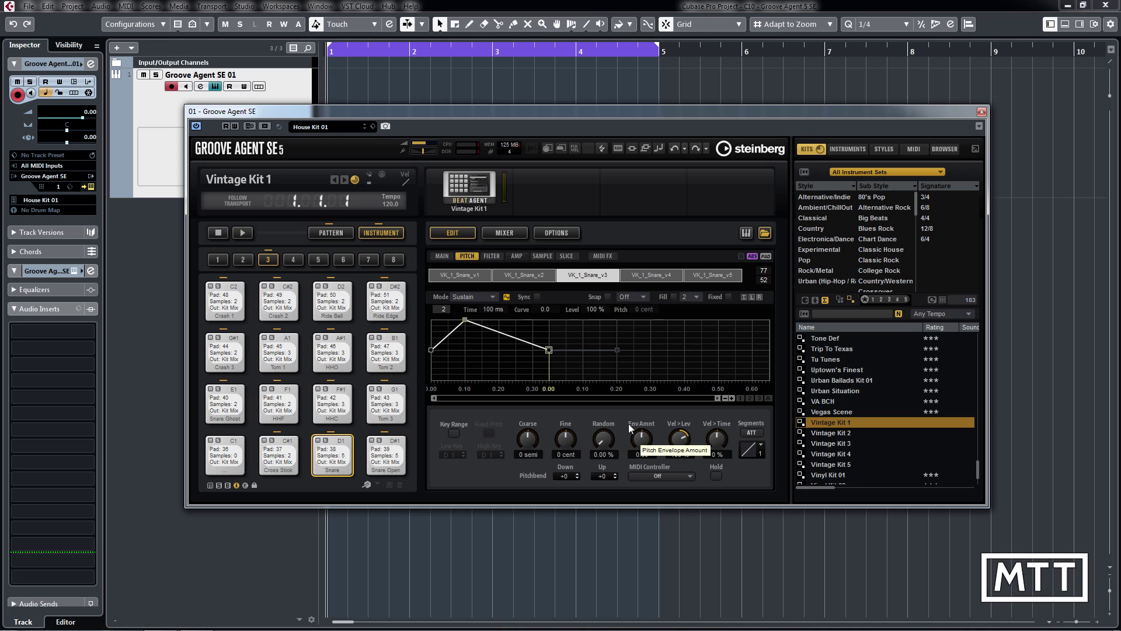
# - Set the Snare's pitch envelope amount to 60 and audition the pad repeatedly at different velocities
pyautogui.moveTo(641, 443); pyautogui.dragTo(645, 376)
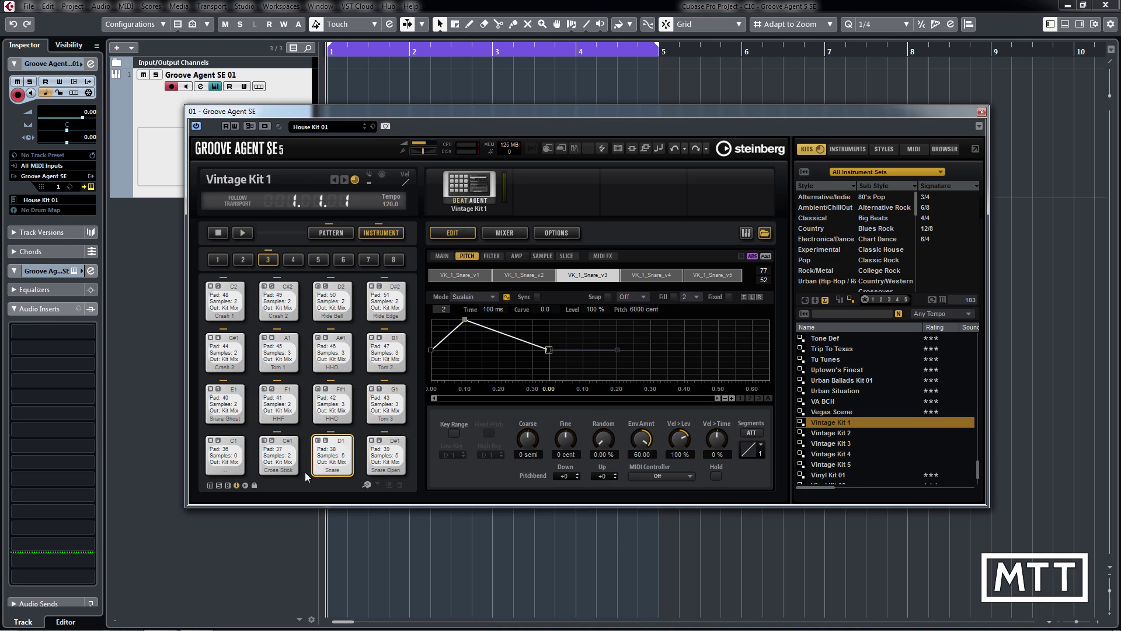
pyautogui.click(337, 457)
pyautogui.click(337, 456)
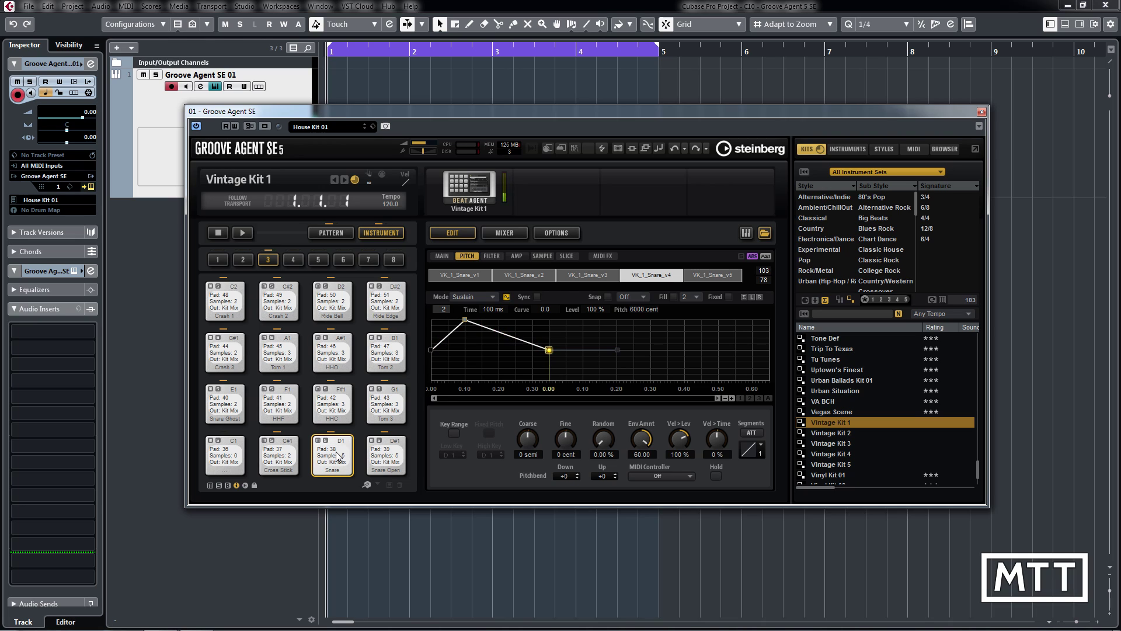
pyautogui.click(336, 456)
pyautogui.click(336, 457)
pyautogui.click(340, 471)
pyautogui.click(341, 471)
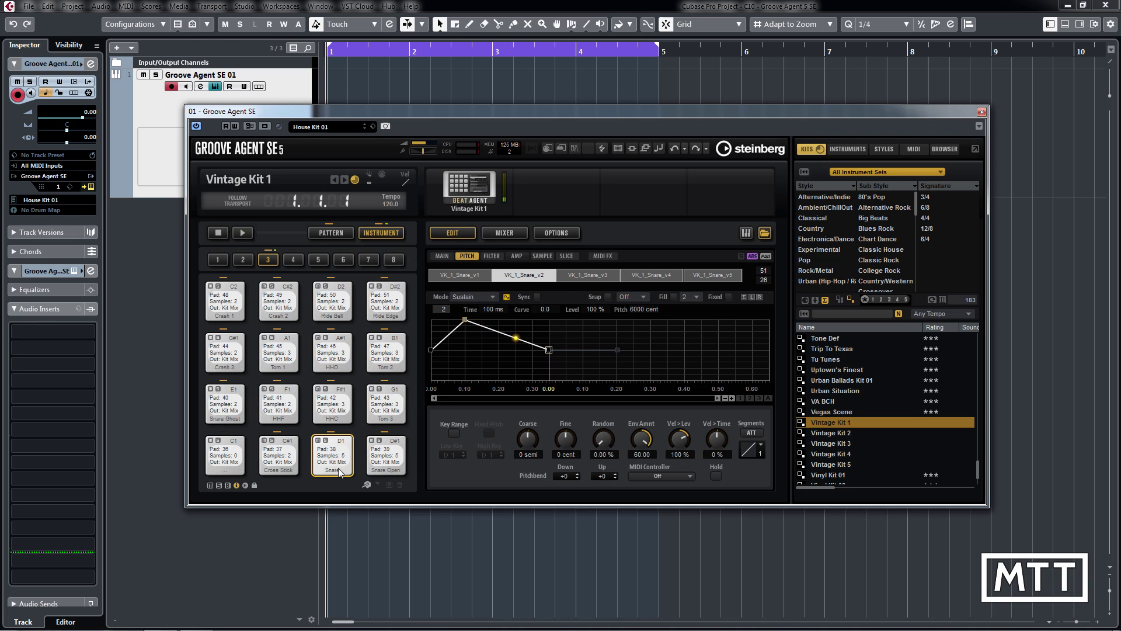
pyautogui.click(341, 472)
pyautogui.click(340, 472)
pyautogui.click(340, 472)
pyautogui.click(343, 462)
pyautogui.click(344, 454)
pyautogui.click(345, 449)
pyautogui.click(345, 447)
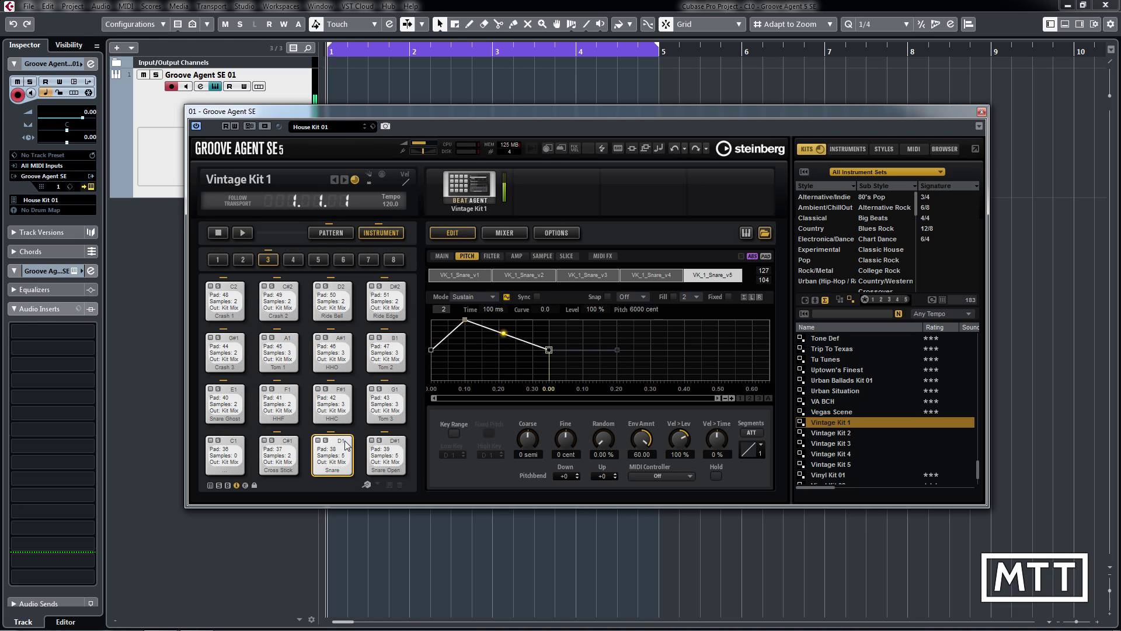
pyautogui.click(346, 446)
pyautogui.click(346, 445)
pyautogui.click(346, 445)
# - Reduce the Snare's pitch envelope amount to 2.19, audition it, and lower the second envelope node to 29% at 98 ms
pyautogui.moveTo(641, 439); pyautogui.dragTo(618, 481)
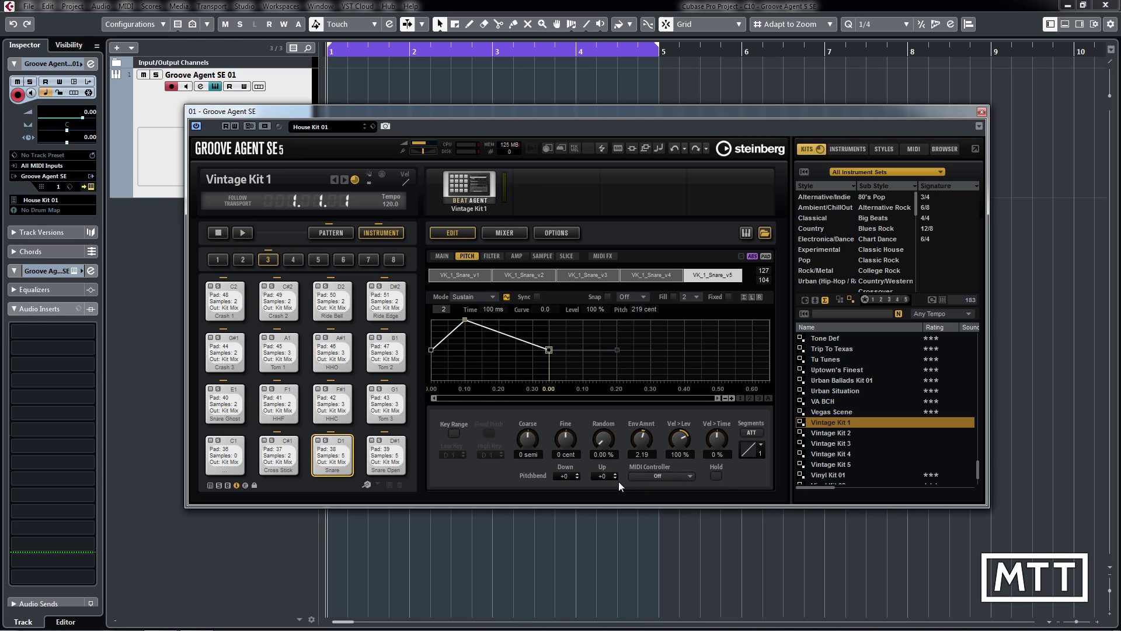
pyautogui.click(339, 451)
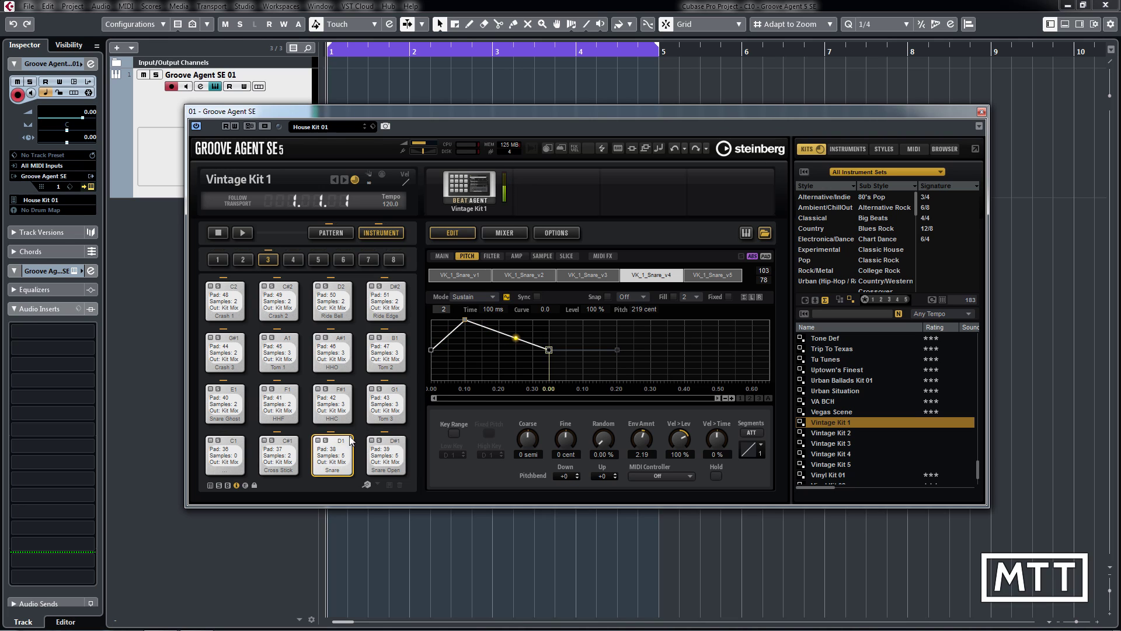
pyautogui.moveTo(466, 323); pyautogui.dragTo(465, 341)
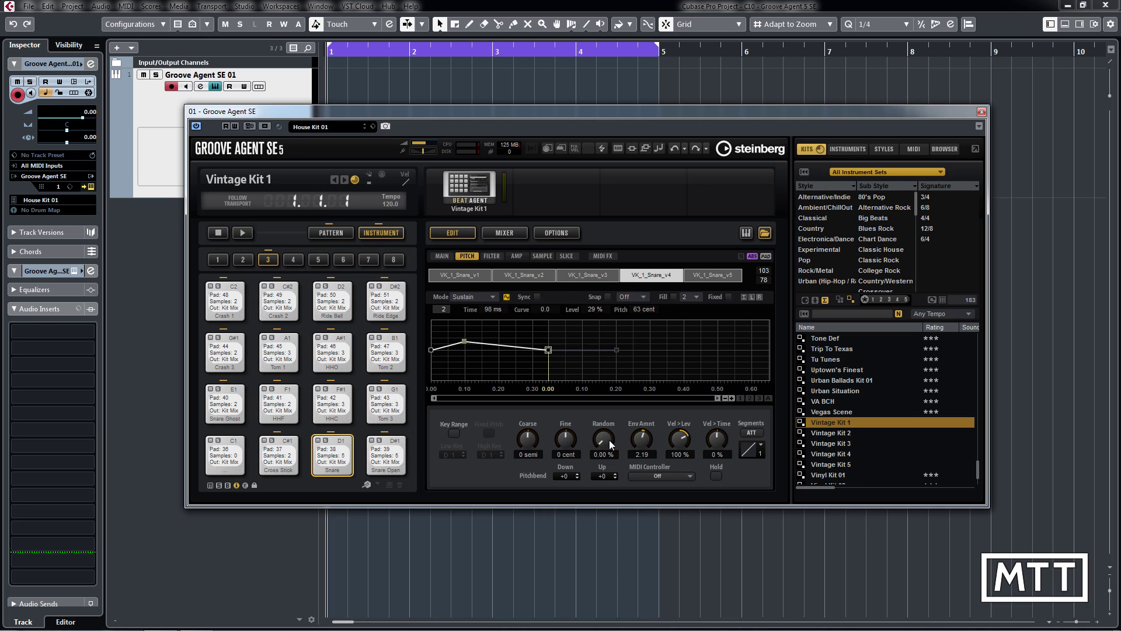
# - Enable the Classic filter on the Snare with -23% envelope amount and 160 Hz cutoff, auditioning the pad
pyautogui.click(491, 257)
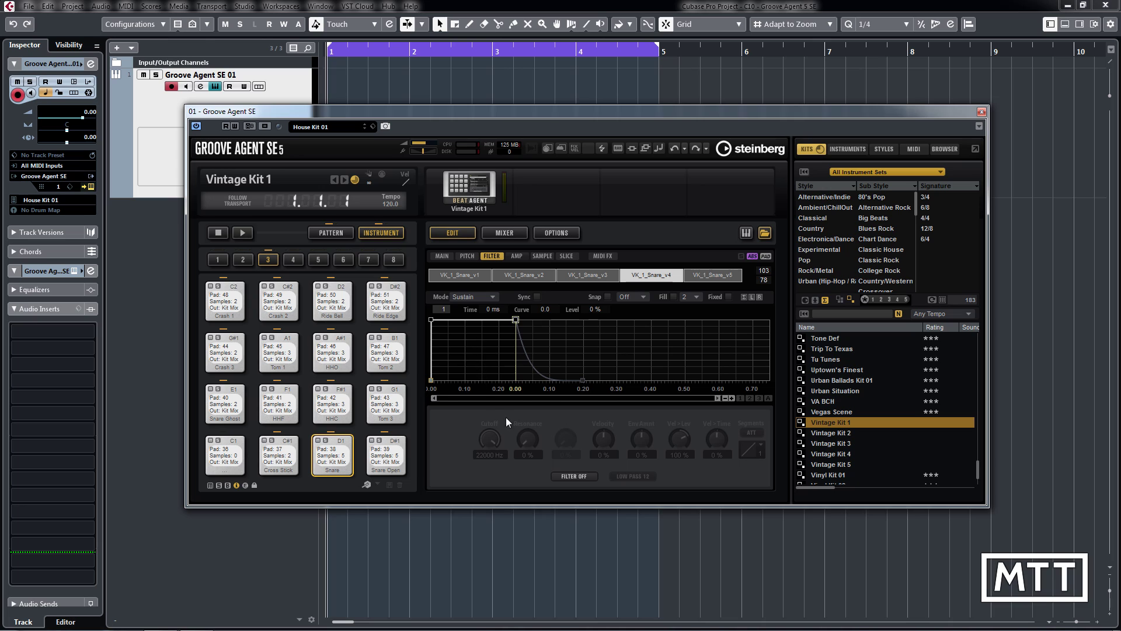
pyautogui.click(574, 476)
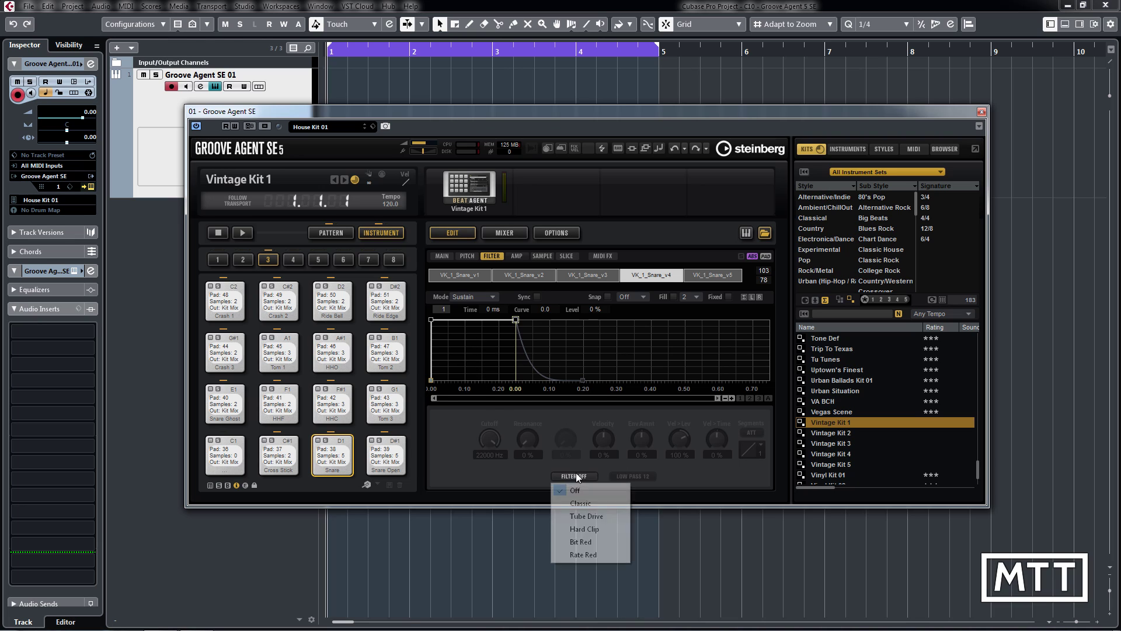
pyautogui.click(586, 506)
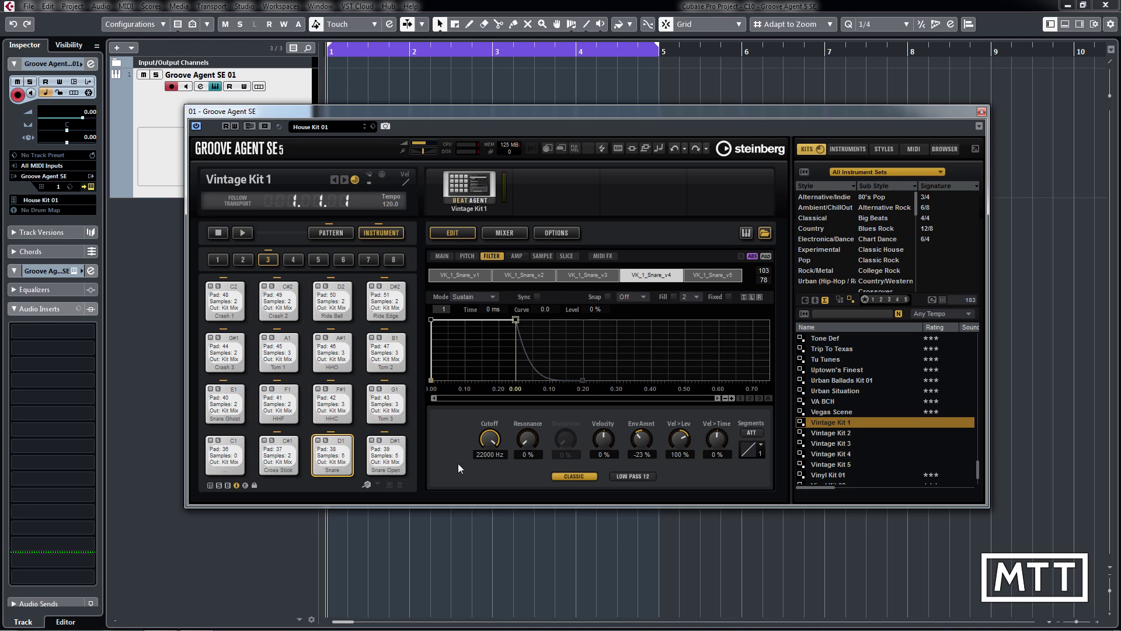
pyautogui.click(346, 465)
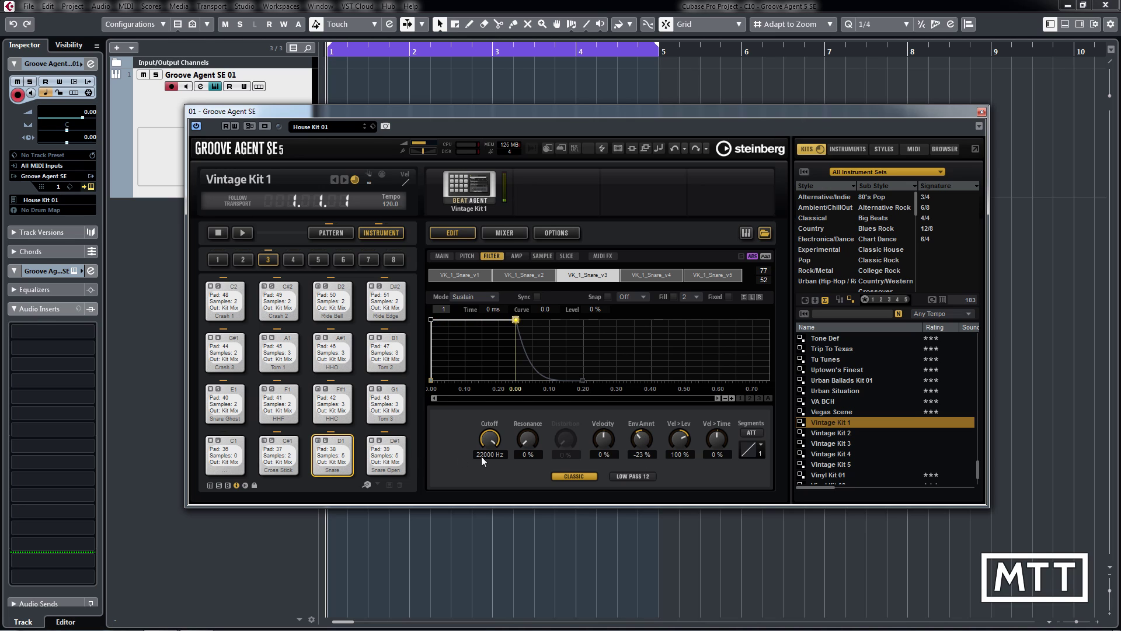
pyautogui.moveTo(493, 435); pyautogui.dragTo(477, 501)
pyautogui.click(345, 452)
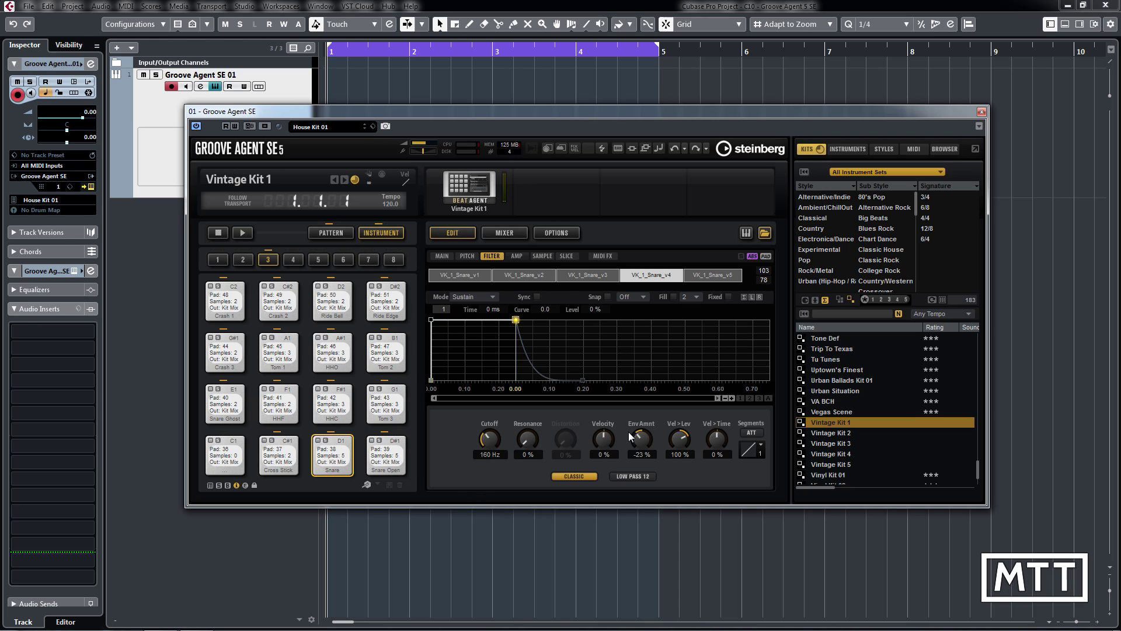
# - Set the Snare's filter cutoff to 418 Hz, its third envelope node to 50% at 252 ms, and the envelope amount to -15%
pyautogui.moveTo(488, 430); pyautogui.dragTo(487, 425)
pyautogui.click(348, 456)
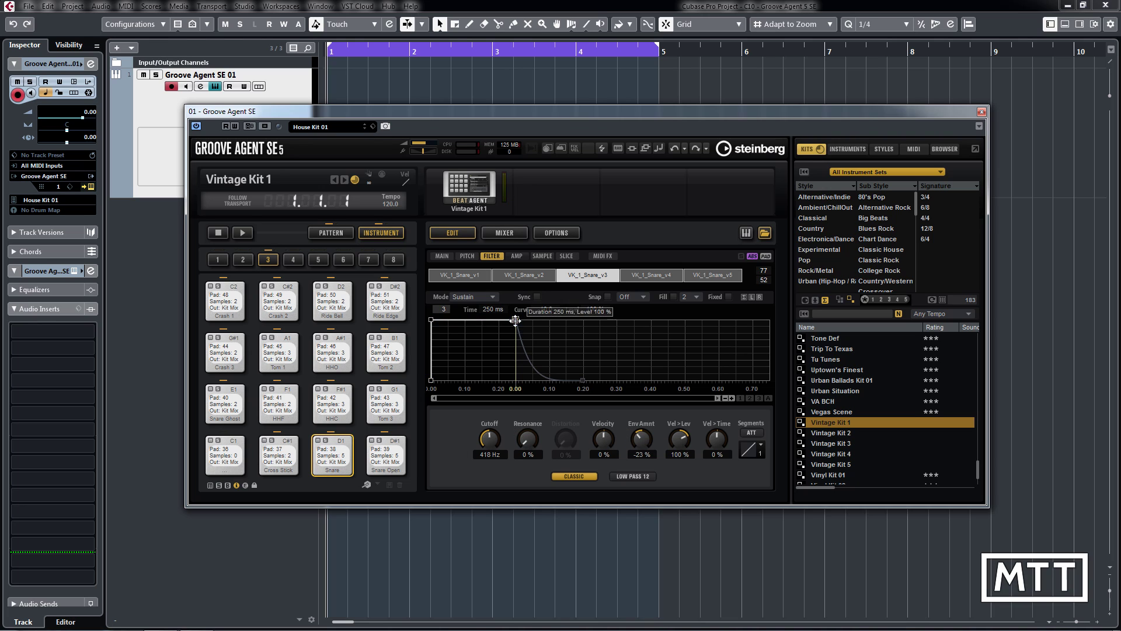
pyautogui.moveTo(516, 319); pyautogui.dragTo(517, 351)
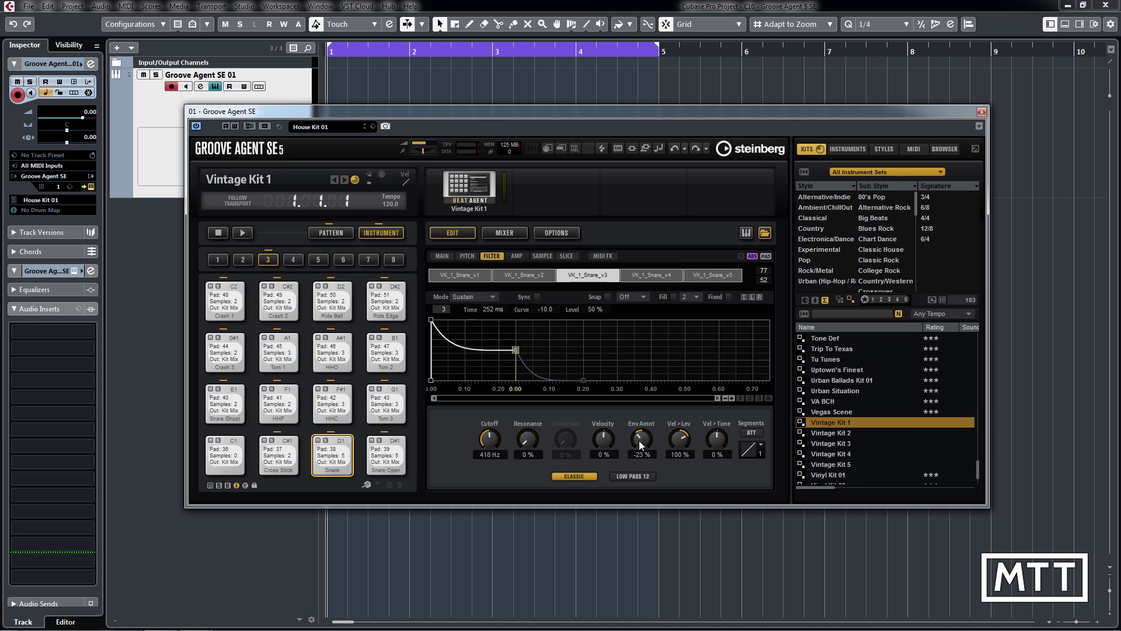
pyautogui.moveTo(640, 442); pyautogui.dragTo(640, 438)
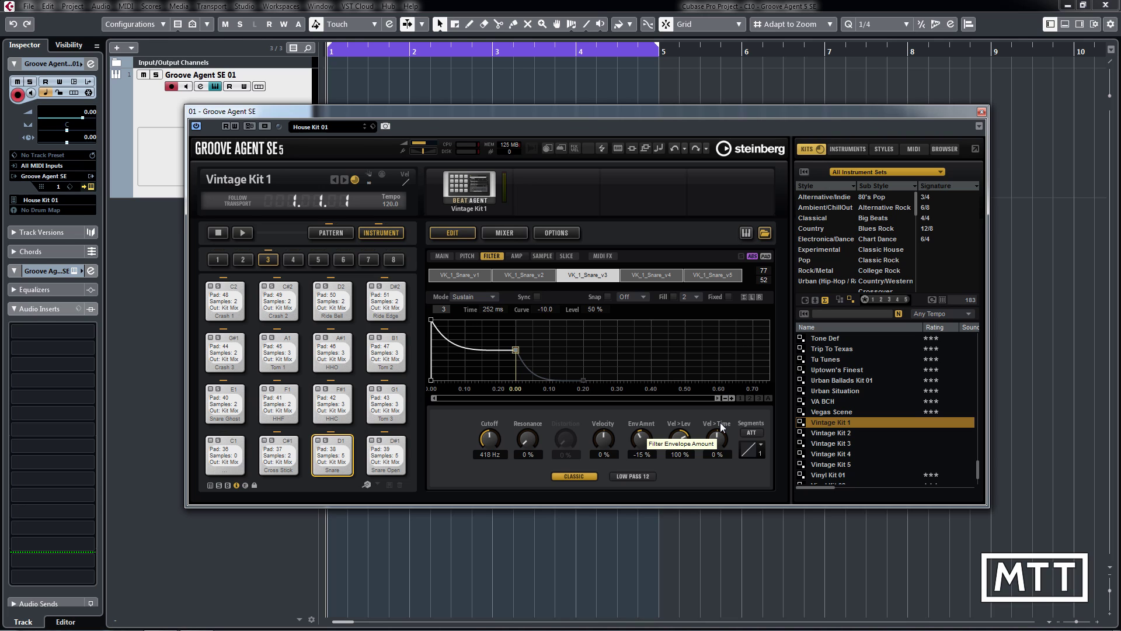
# - Reload Vintage Kit 1 to discard the pad edits and show the Snare's amplifier envelope settings
pyautogui.doubleClick(817, 420)
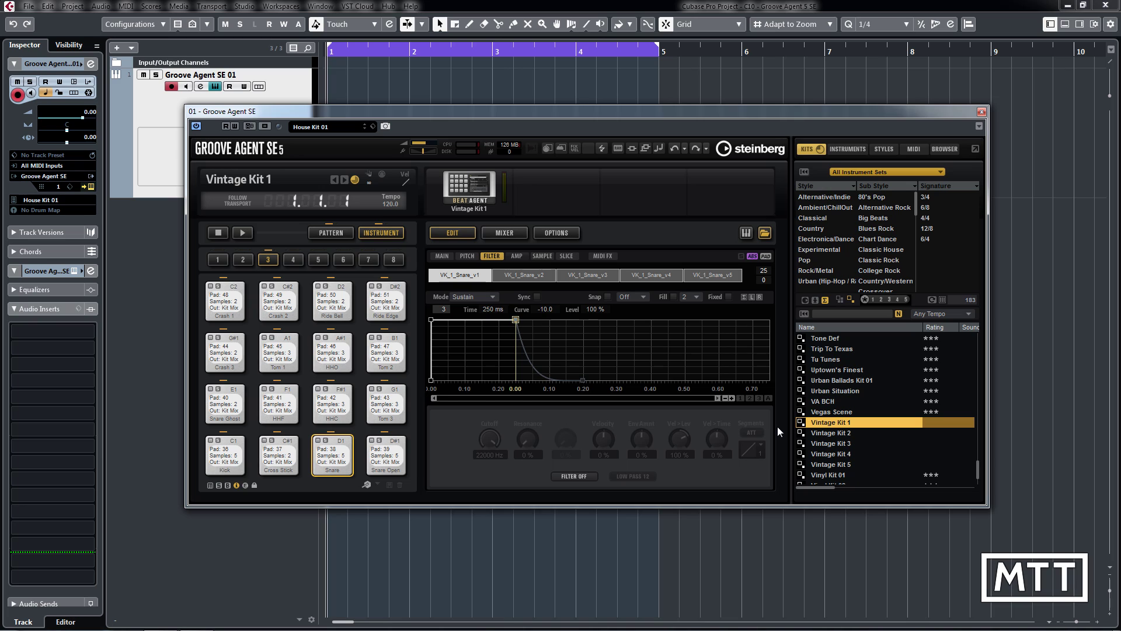
pyautogui.click(516, 256)
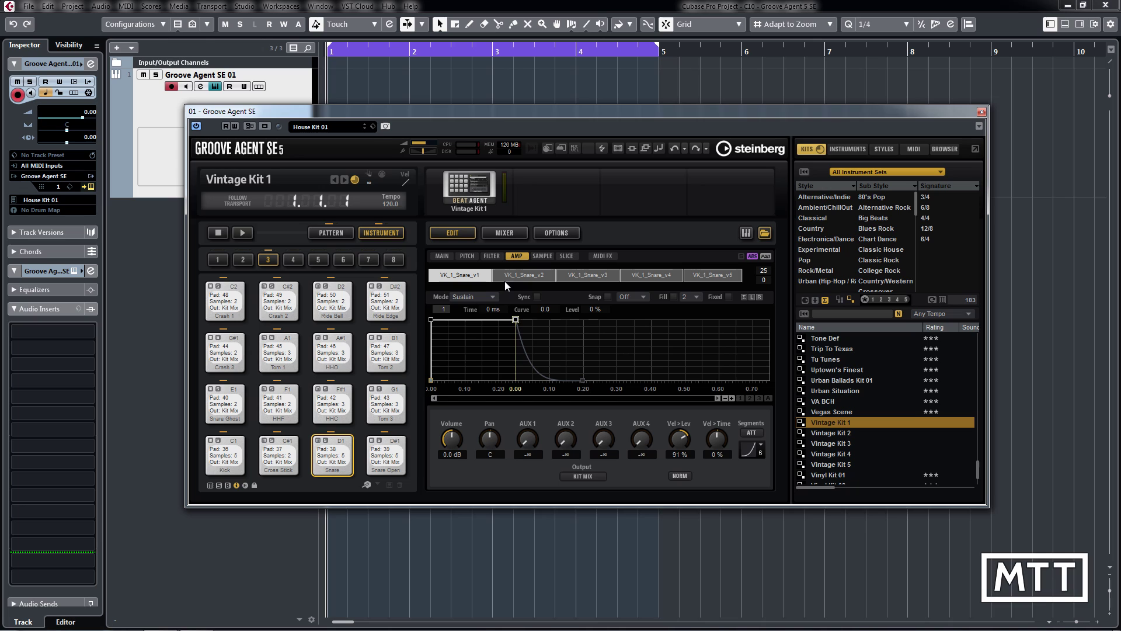
# - Look through pad groups 1, 4 and 6, hide the sample information on the pads, and return to group 3
pyautogui.click(222, 260)
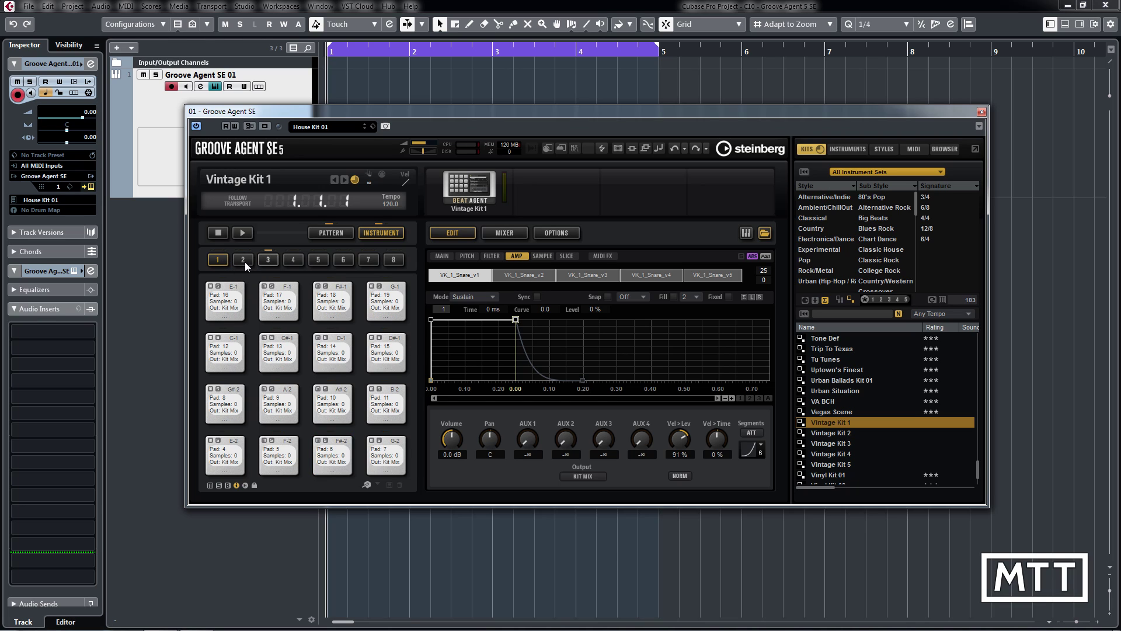
pyautogui.click(262, 261)
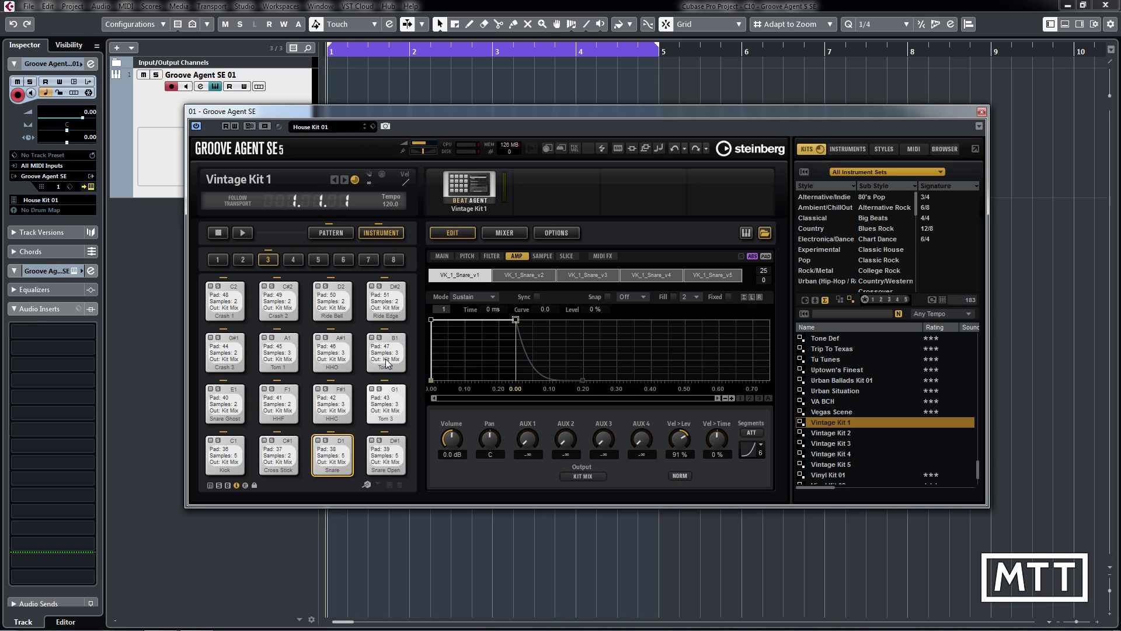
pyautogui.click(294, 261)
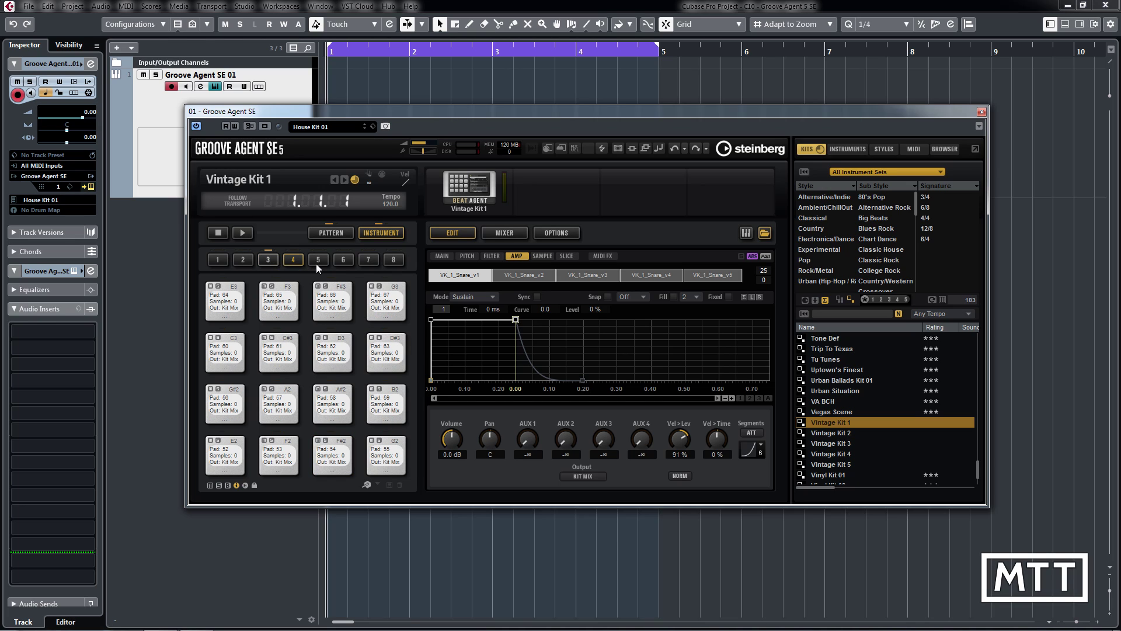
pyautogui.click(236, 485)
pyautogui.click(363, 259)
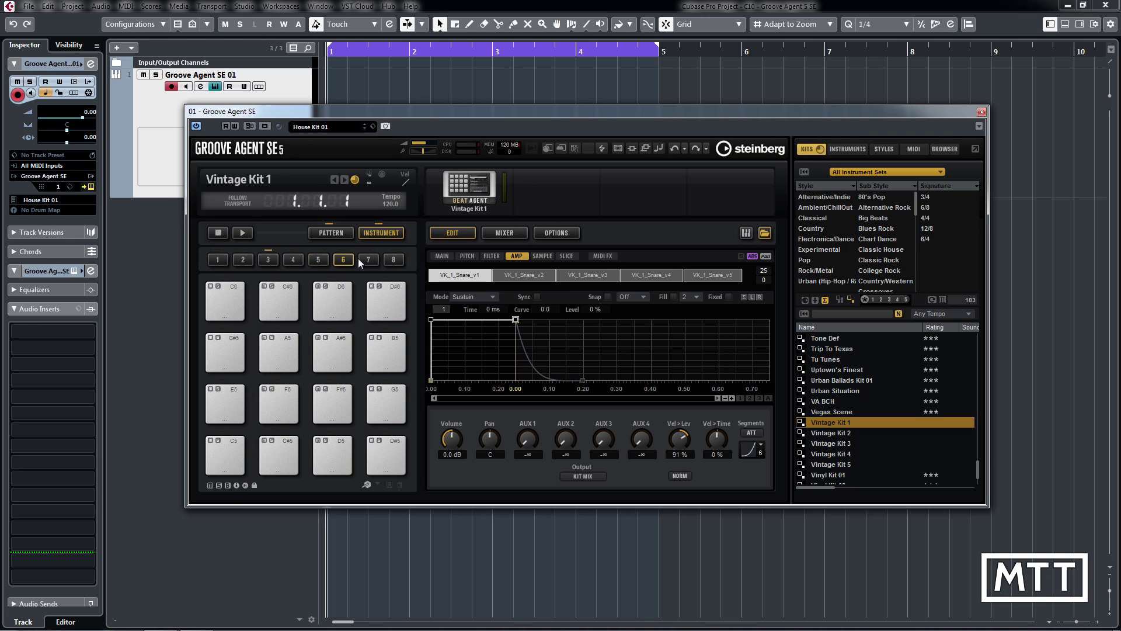
pyautogui.click(268, 261)
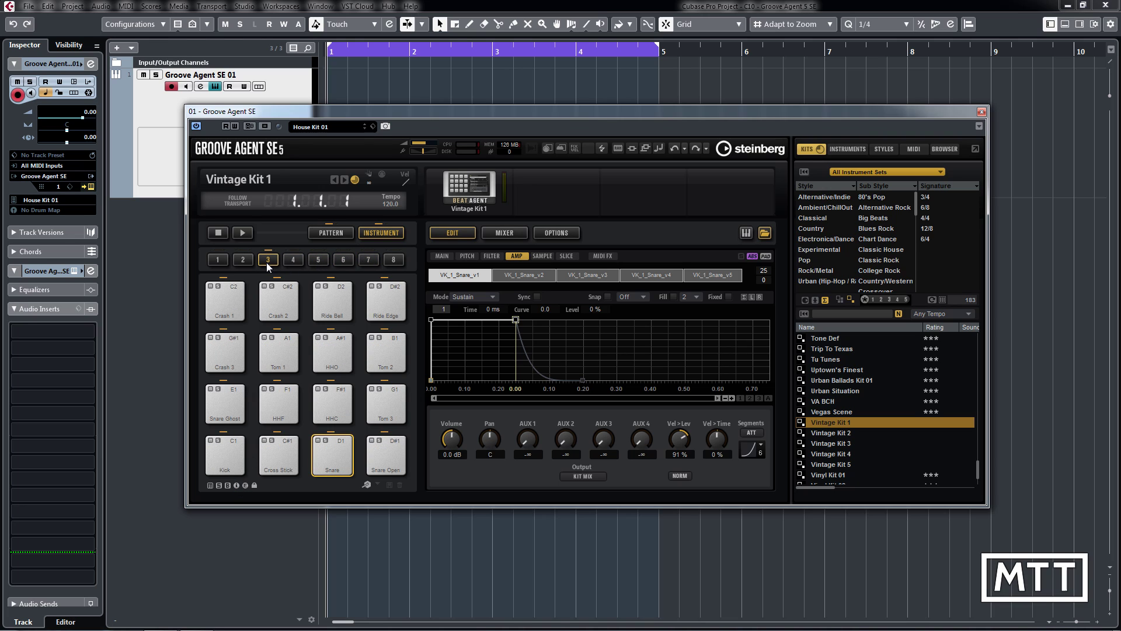
# - Display the kit's pattern pads and hide the preset browser of the plug-in window
pyautogui.click(339, 233)
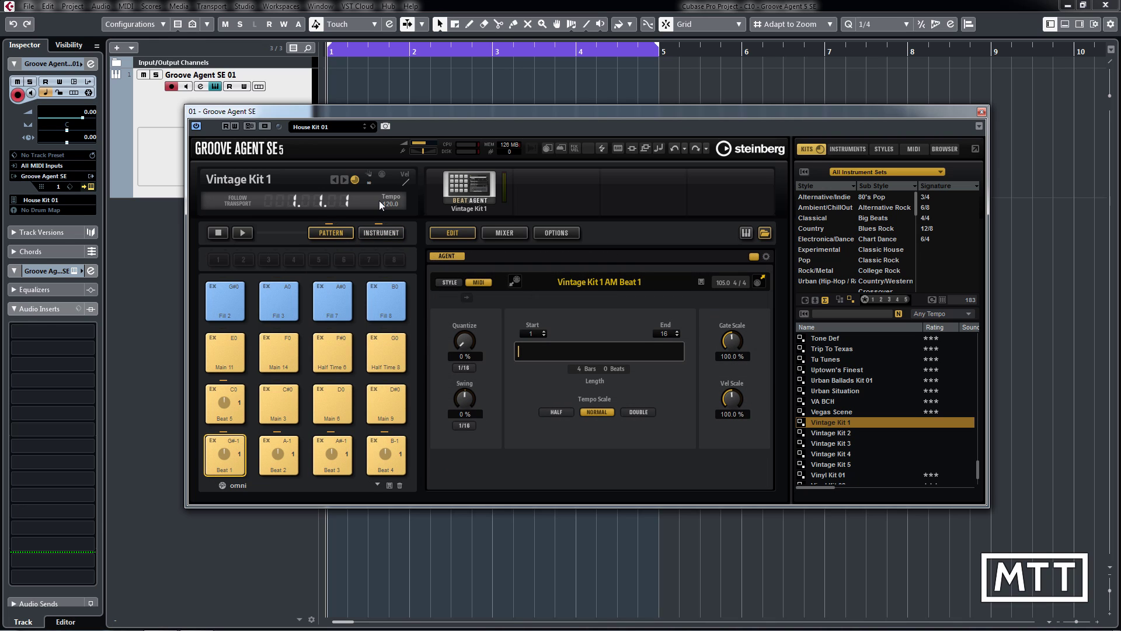
pyautogui.click(765, 233)
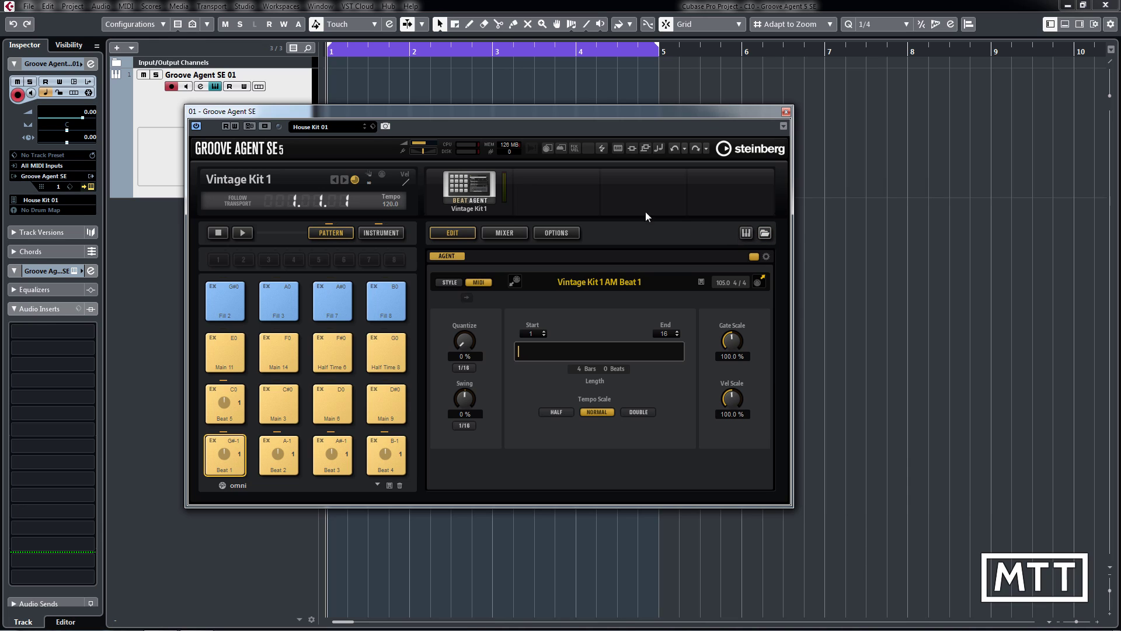
pyautogui.moveTo(511, 116); pyautogui.dragTo(517, 113)
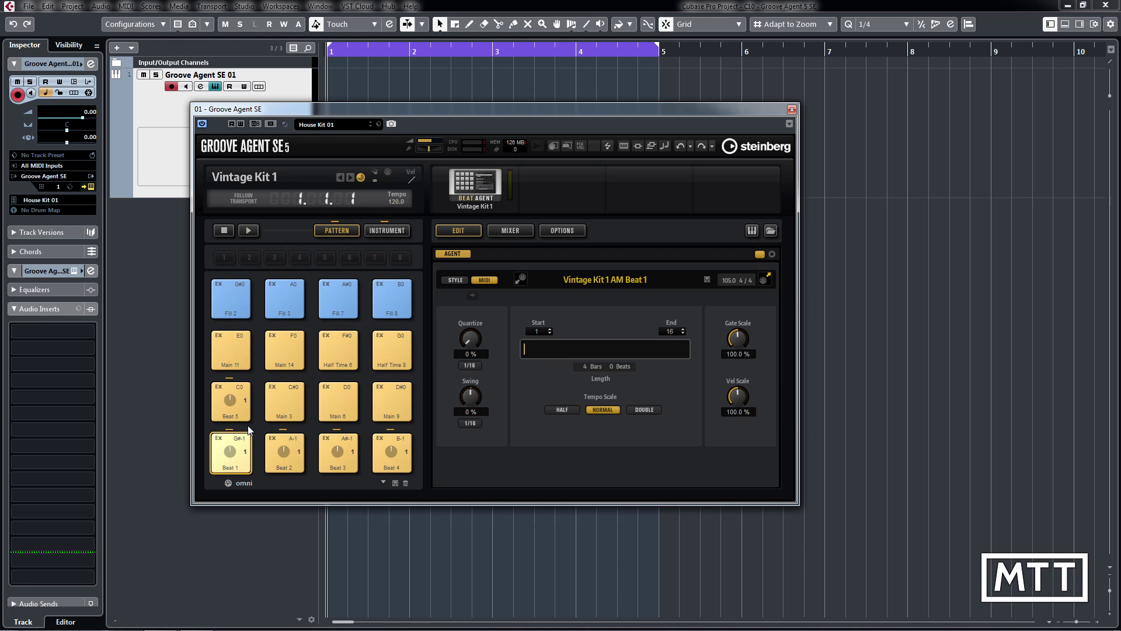
# - Compare the instrument pads with the pattern pads, and audition the Beat 1 and Beat 2 patterns
pyautogui.click(382, 230)
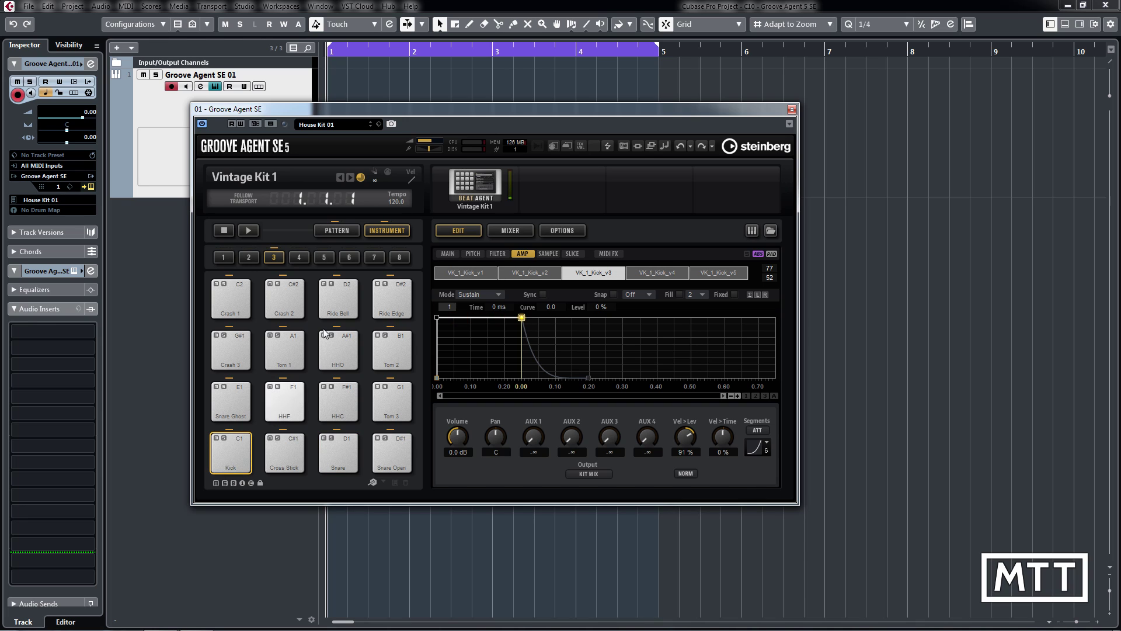
pyautogui.click(337, 230)
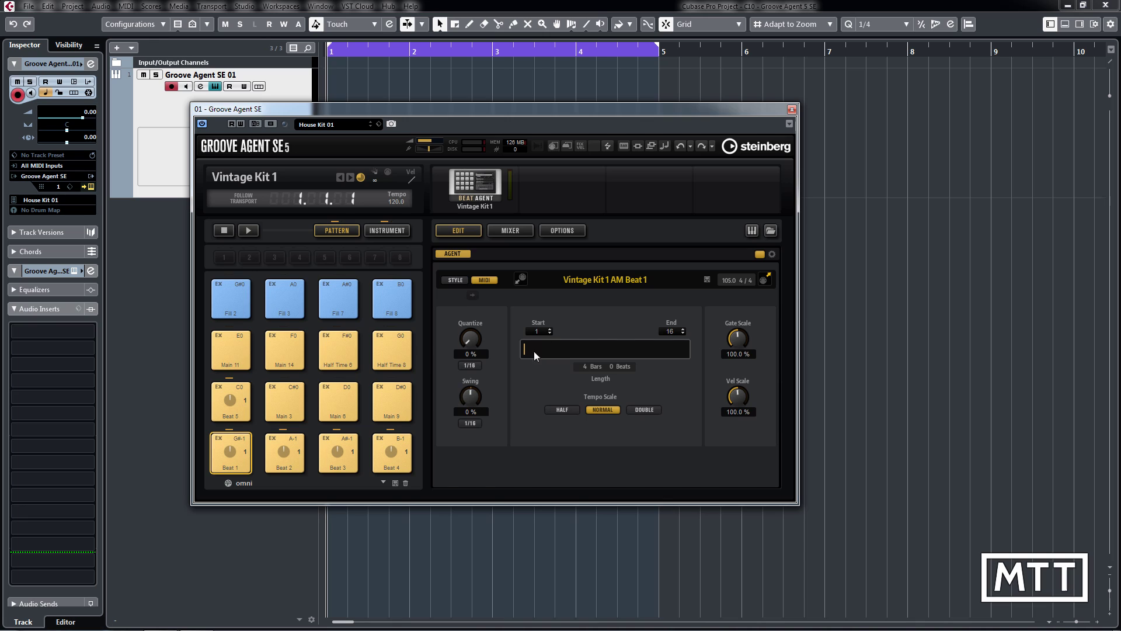
pyautogui.click(228, 465)
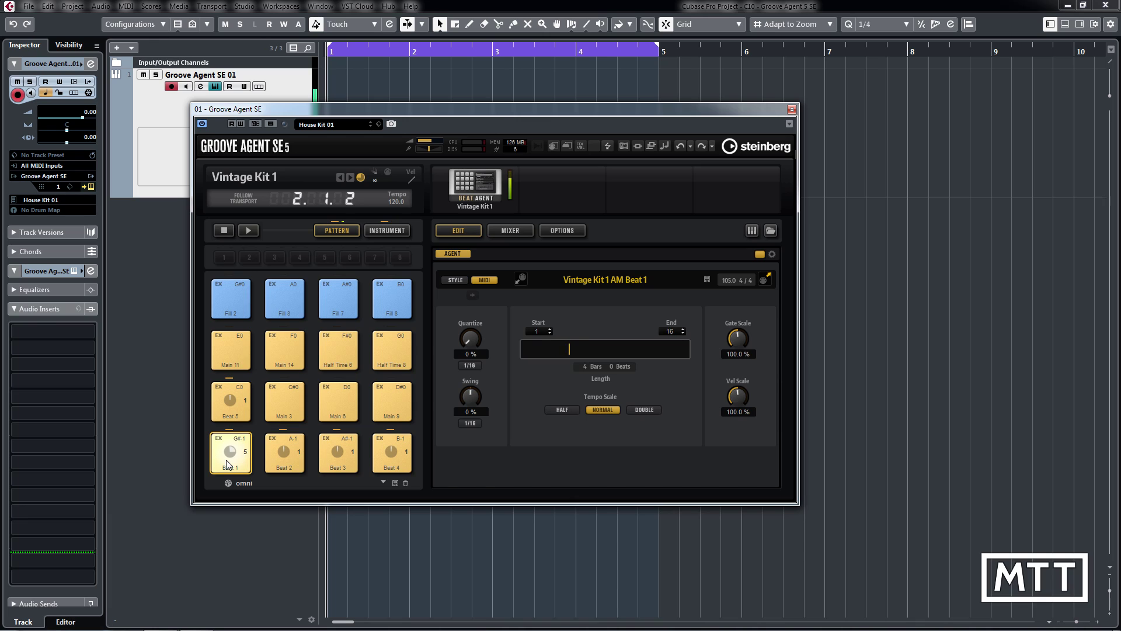
pyautogui.click(228, 465)
pyautogui.click(293, 467)
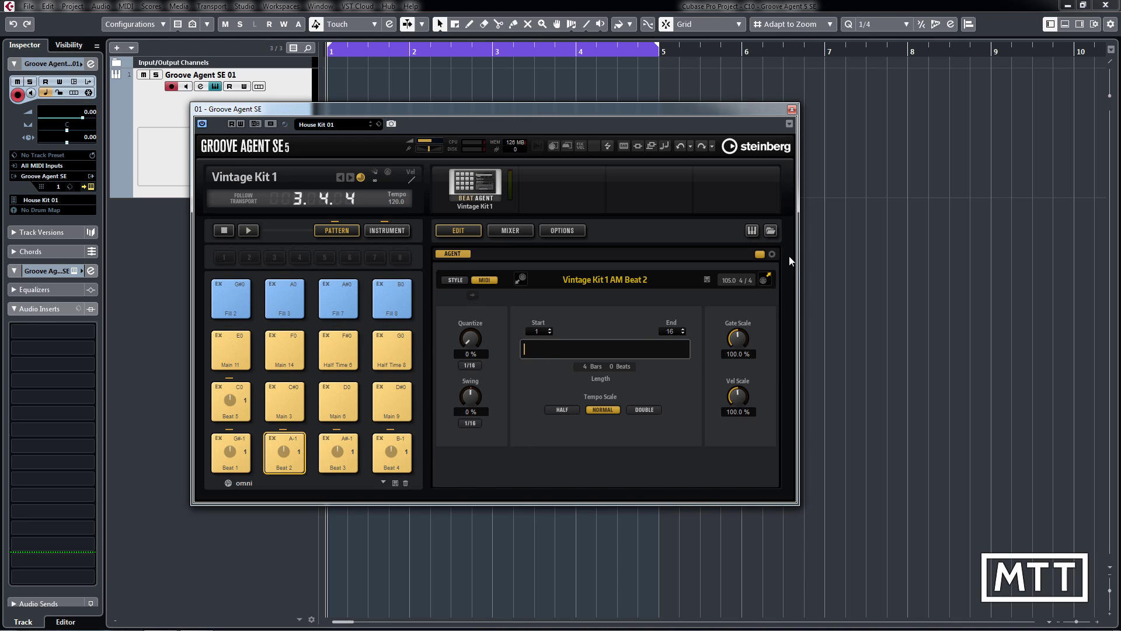
# - Show the trigger options for Beat 2, set its play mode to Toggle, and audition the pattern
pyautogui.click(772, 254)
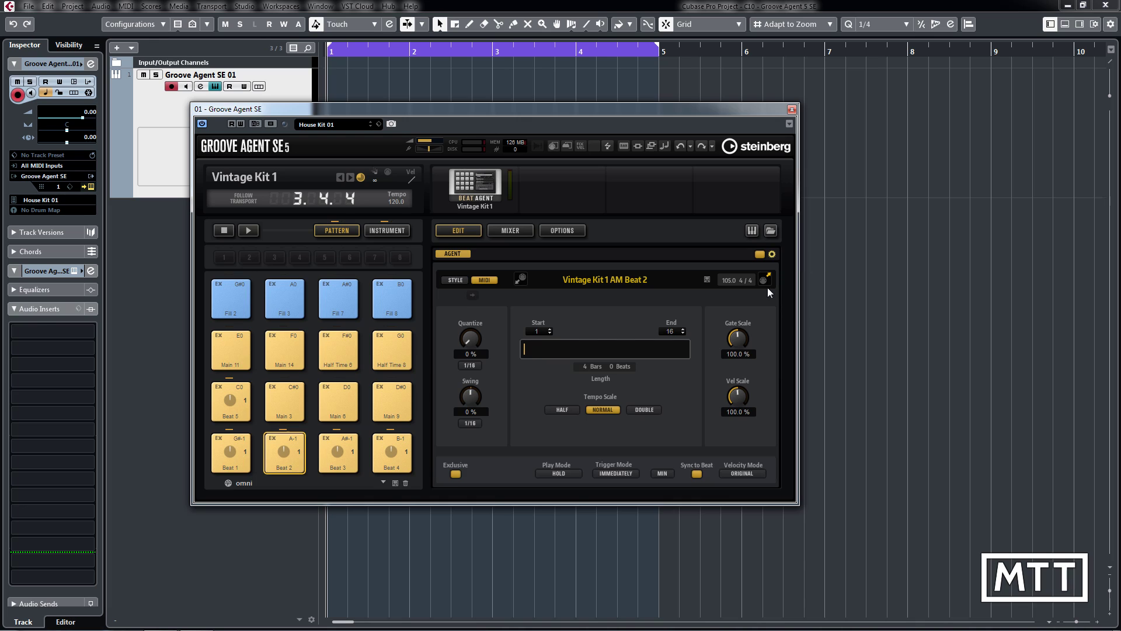
pyautogui.click(568, 470)
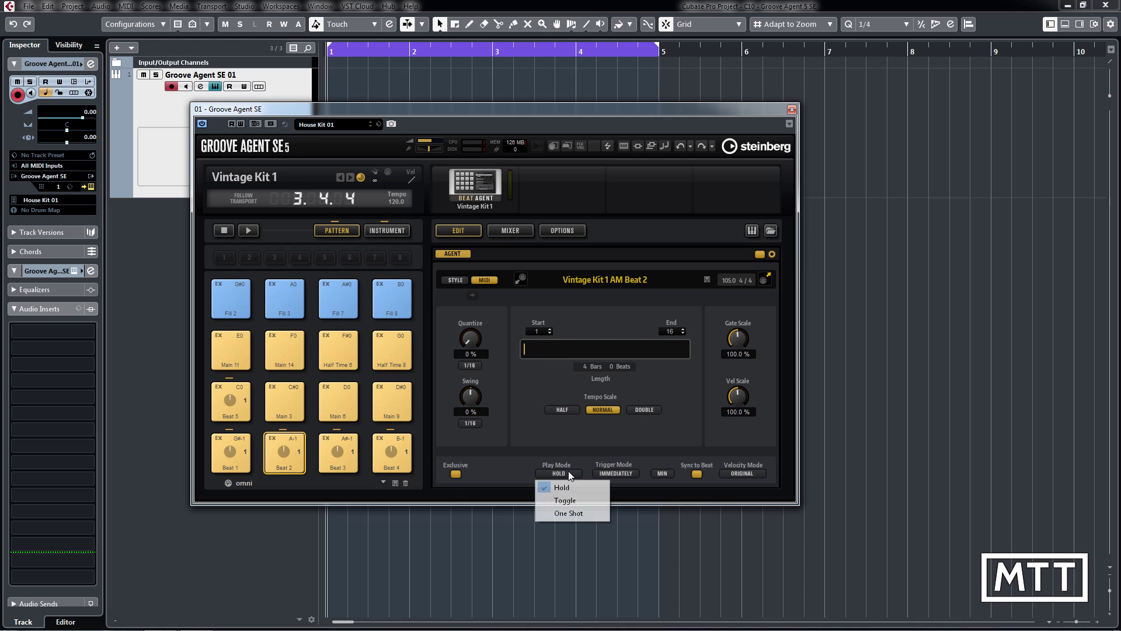
pyautogui.click(569, 499)
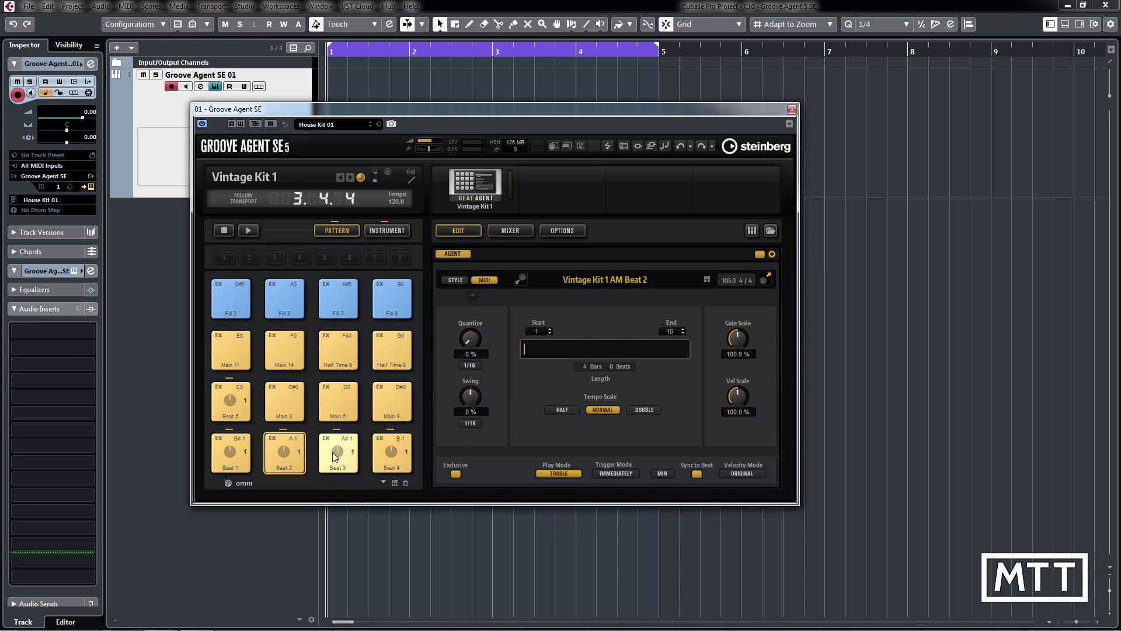
pyautogui.click(293, 458)
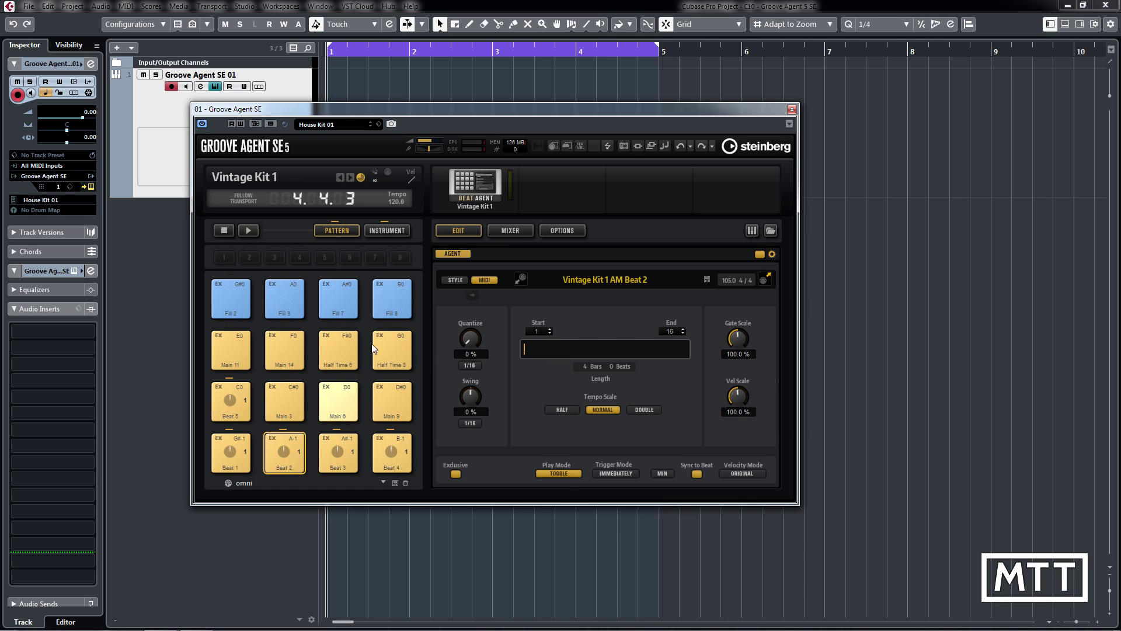
# - Place the Beat 2 MIDI pattern from the plug-in on the Groove Agent SE 01 track at bar 1
pyautogui.moveTo(501, 115); pyautogui.dragTo(482, 219)
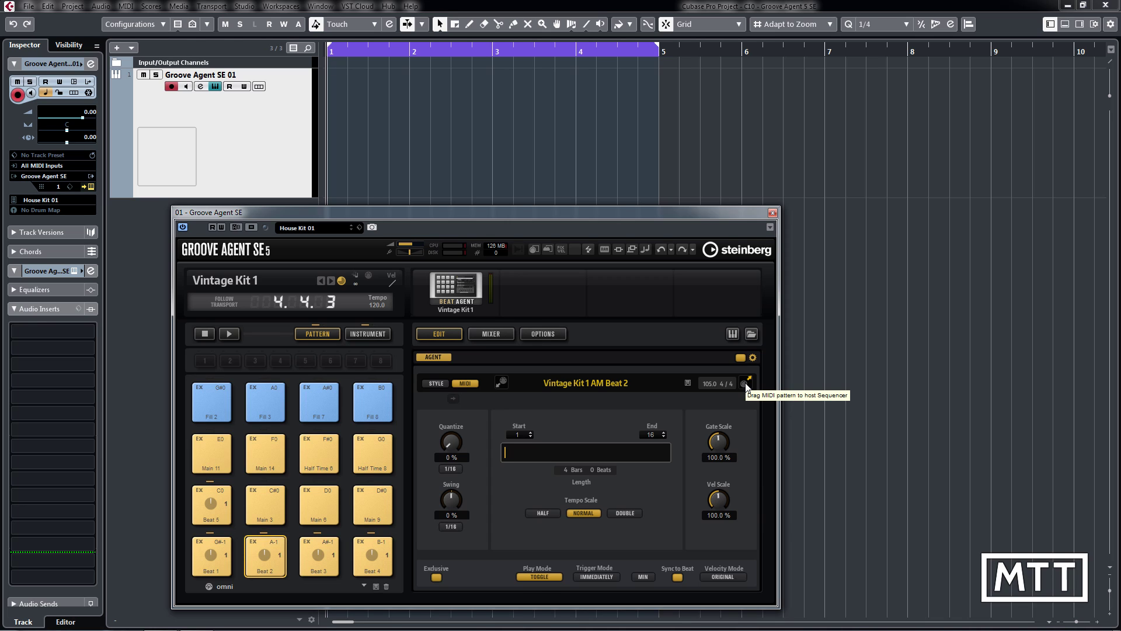
pyautogui.moveTo(746, 384); pyautogui.dragTo(336, 152)
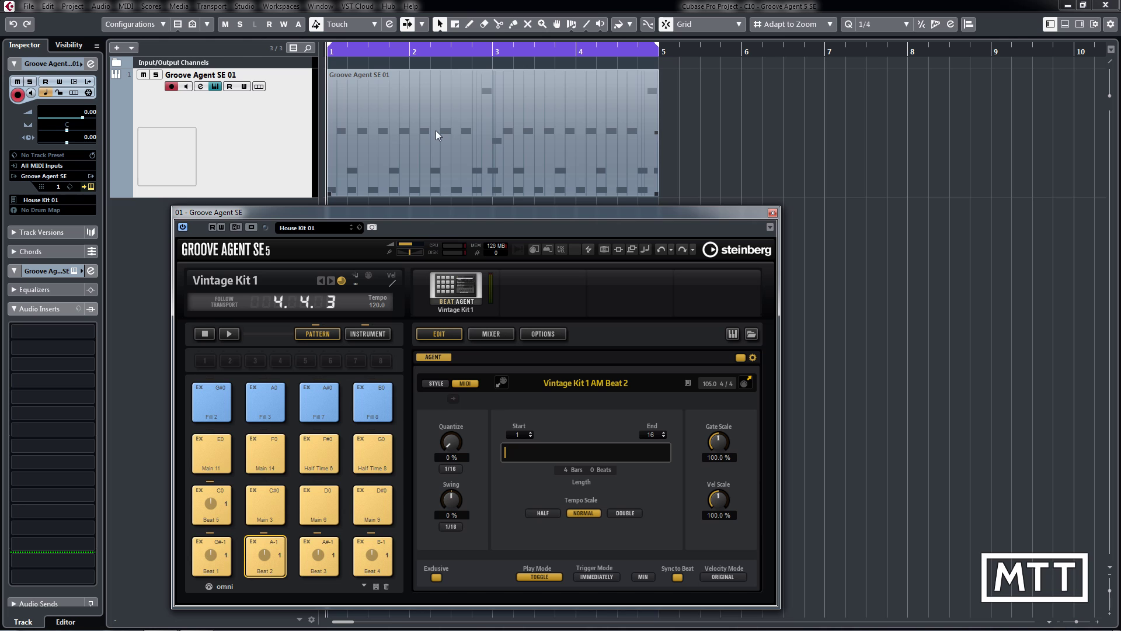
# - Close the plug-in window and inspect the part's notes in the Key Editor before returning to the project
pyautogui.click(773, 215)
pyautogui.doubleClick(540, 164)
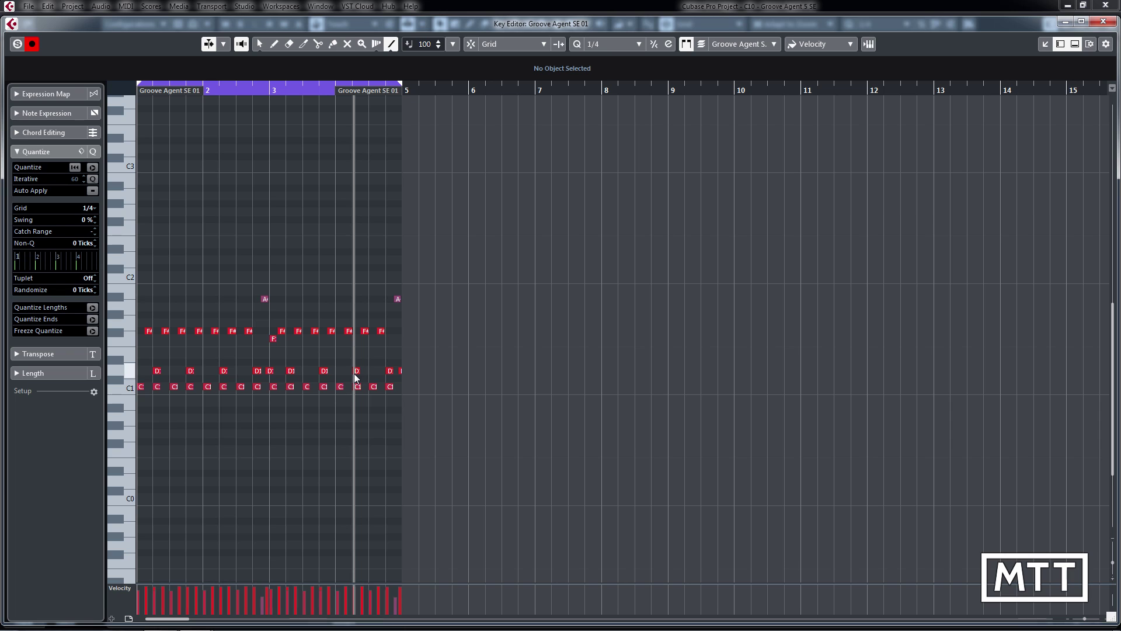
pyautogui.press('1')
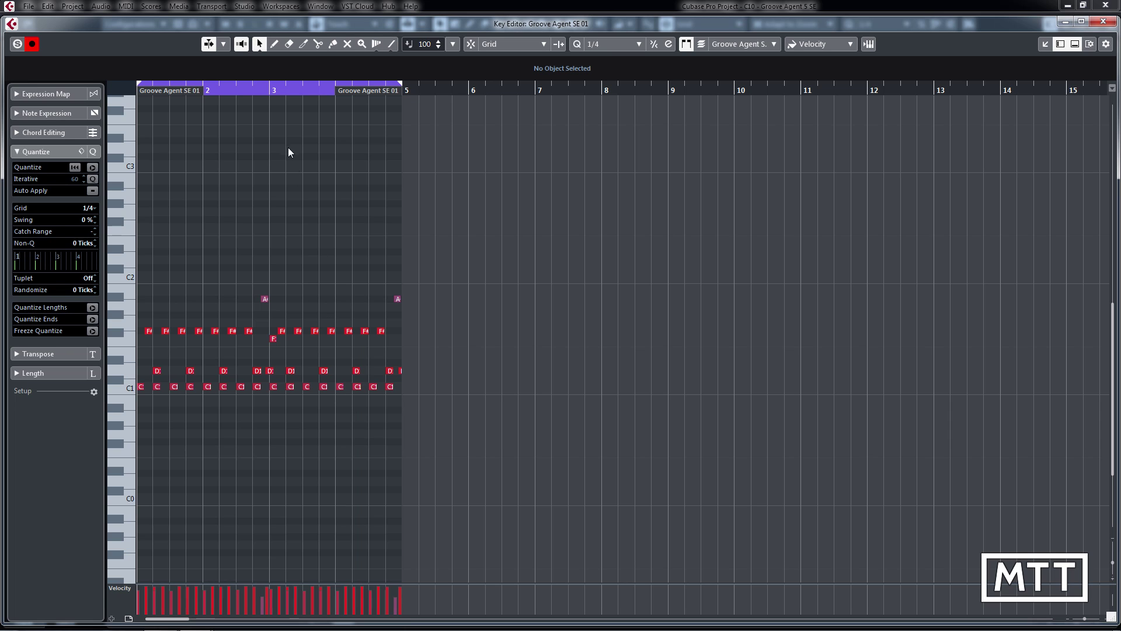
pyautogui.moveTo(270, 89); pyautogui.dragTo(309, 114)
pyautogui.press('Return')
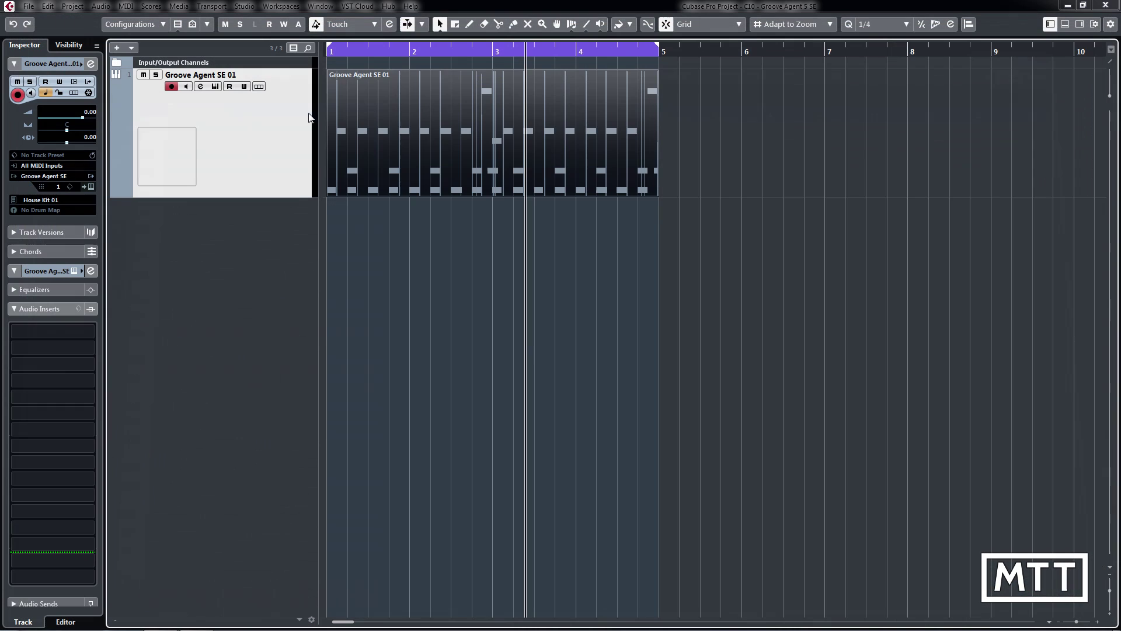
# - Reopen the Groove Agent SE window and switch the Beat 2 pad from MIDI to Style
pyautogui.click(216, 87)
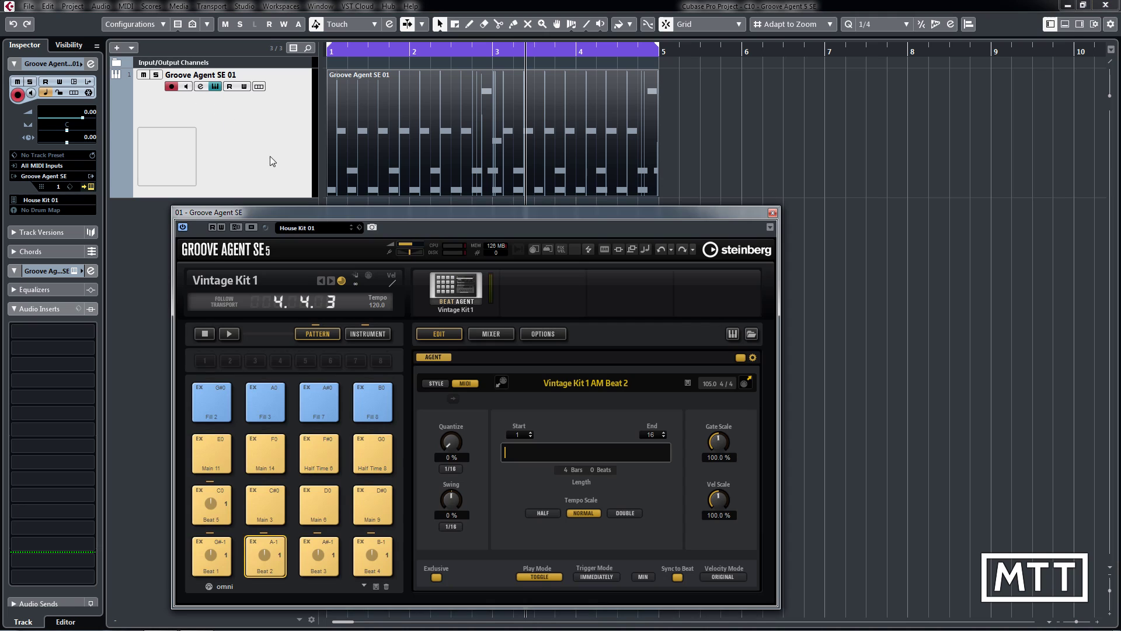
pyautogui.moveTo(415, 206); pyautogui.dragTo(412, 132)
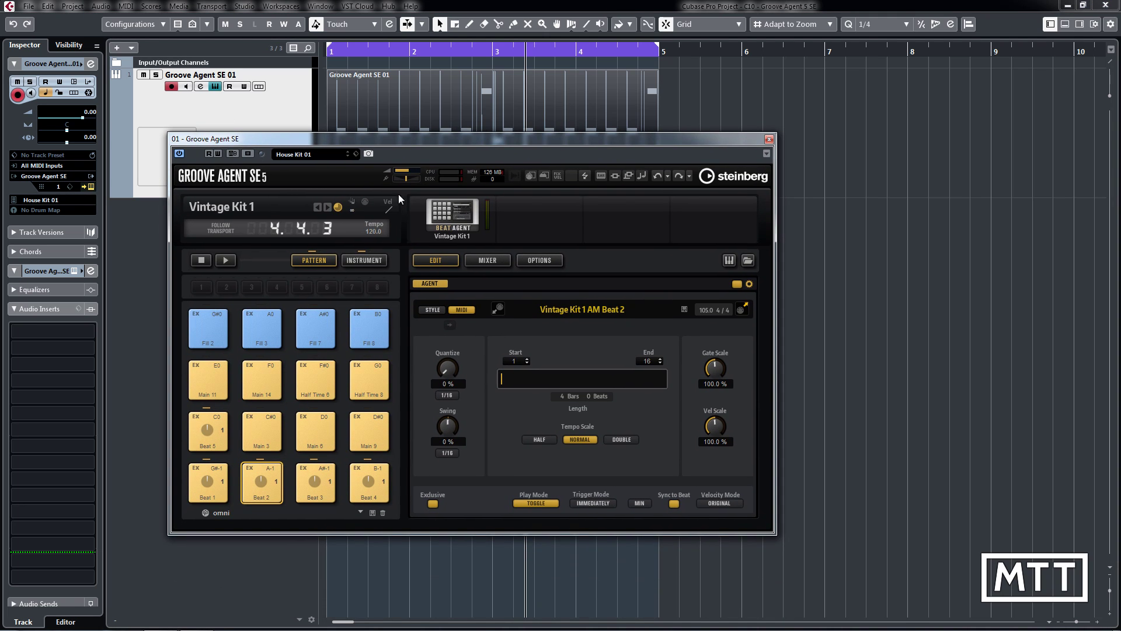
pyautogui.click(432, 310)
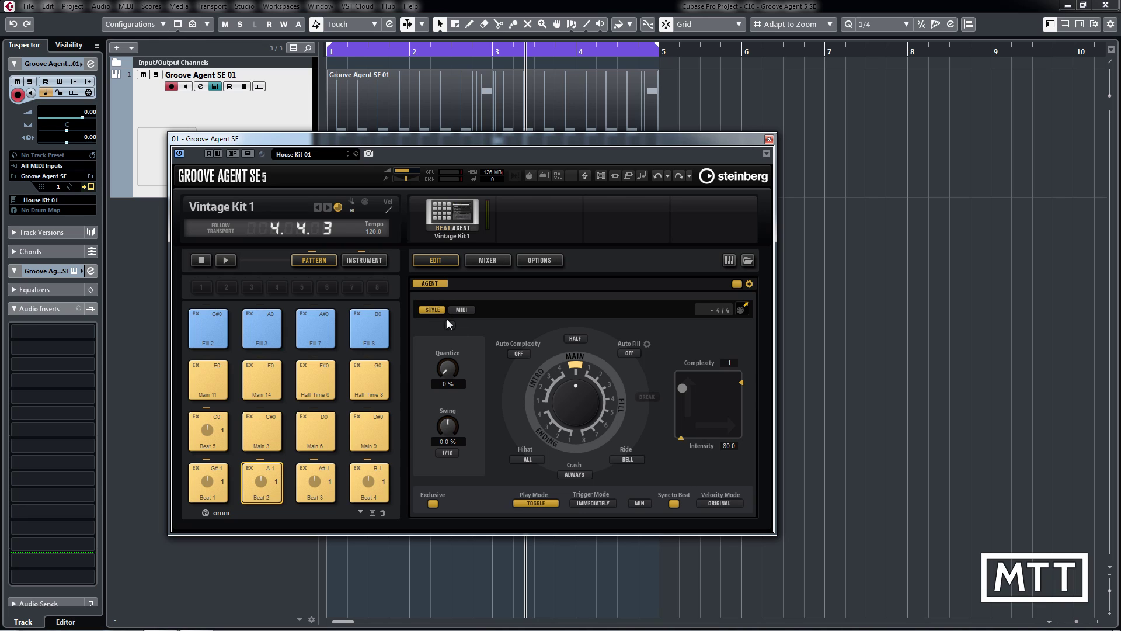
pyautogui.click(272, 492)
# - Load the acoustic style Soul 01 - 145 on Beat 2, filtering by Rock/Metal, Classic Rock and 4/4
pyautogui.moveTo(598, 308)
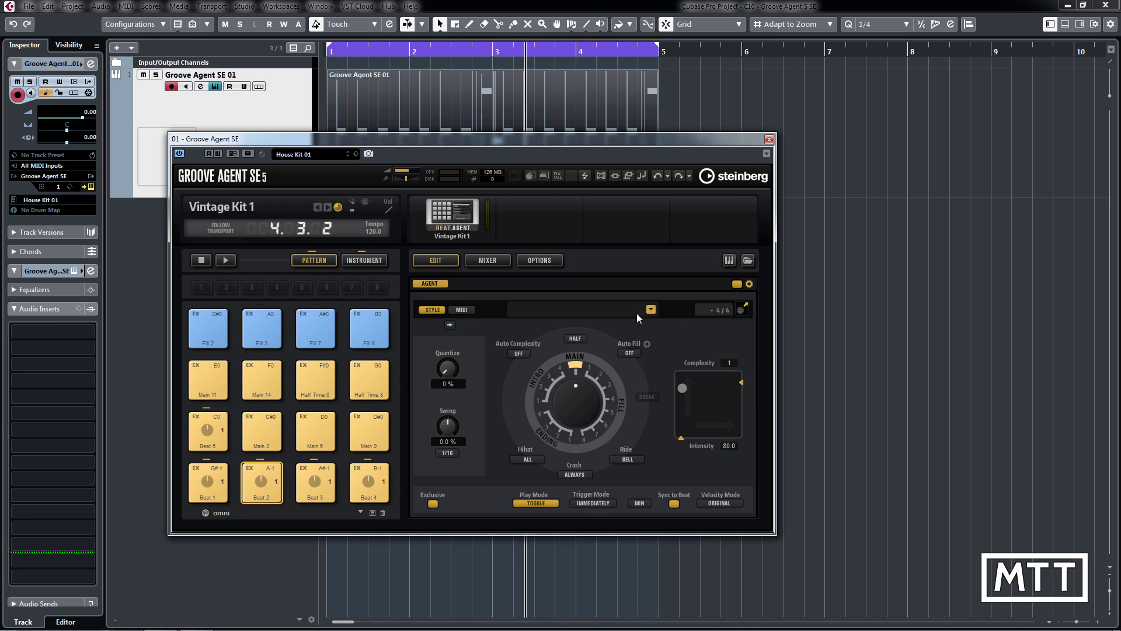
pyautogui.moveTo(648, 313)
pyautogui.click(651, 310)
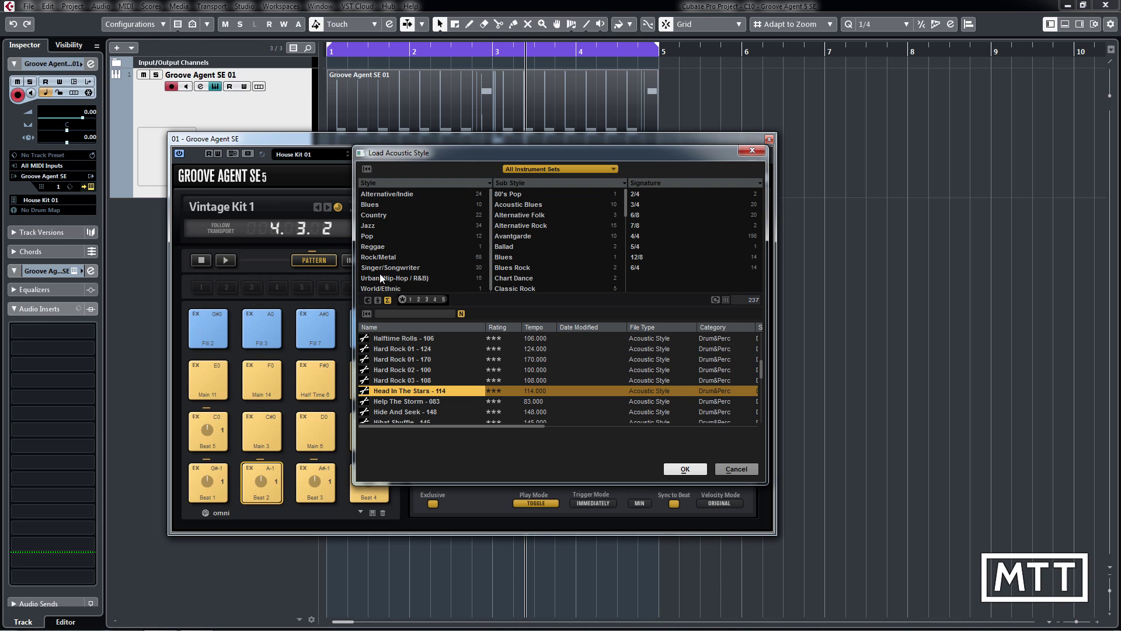
pyautogui.click(377, 256)
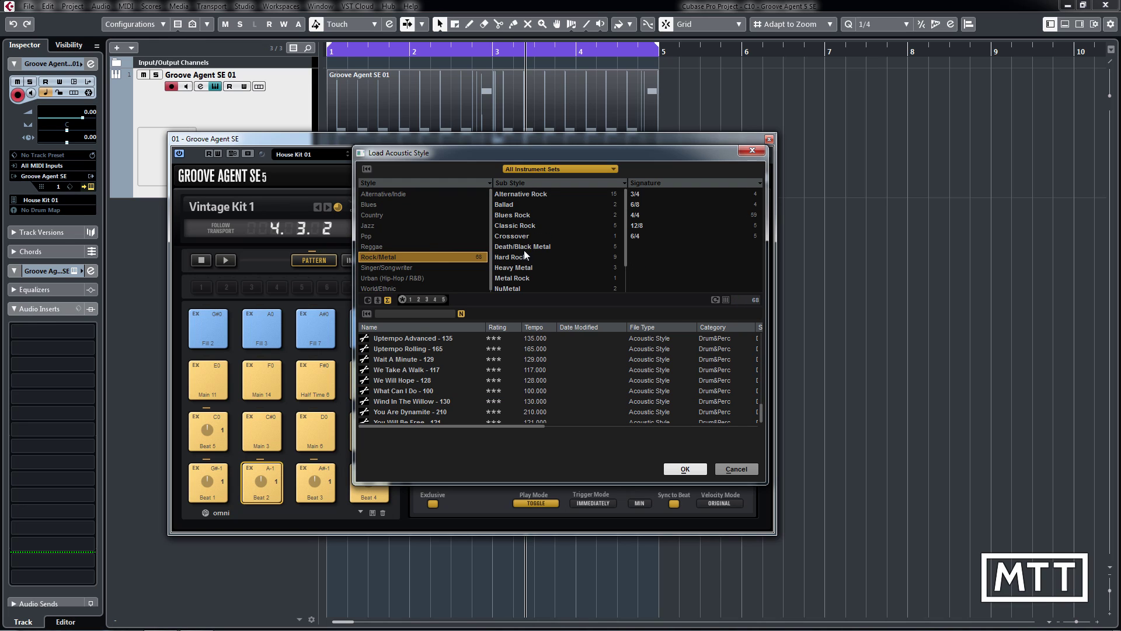
pyautogui.click(511, 227)
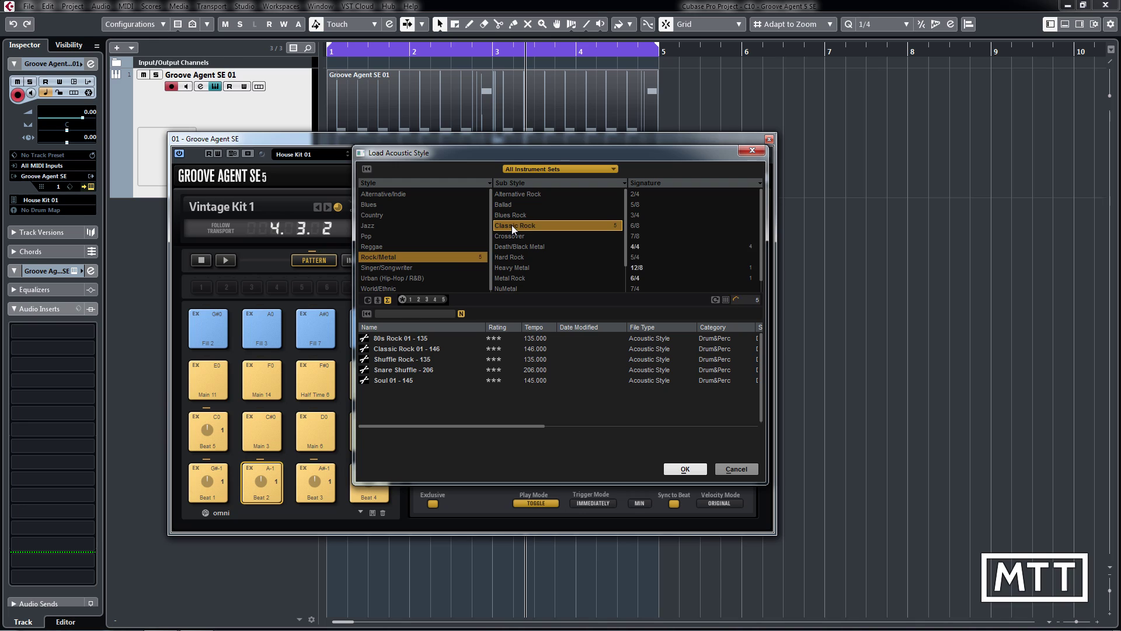
pyautogui.click(636, 194)
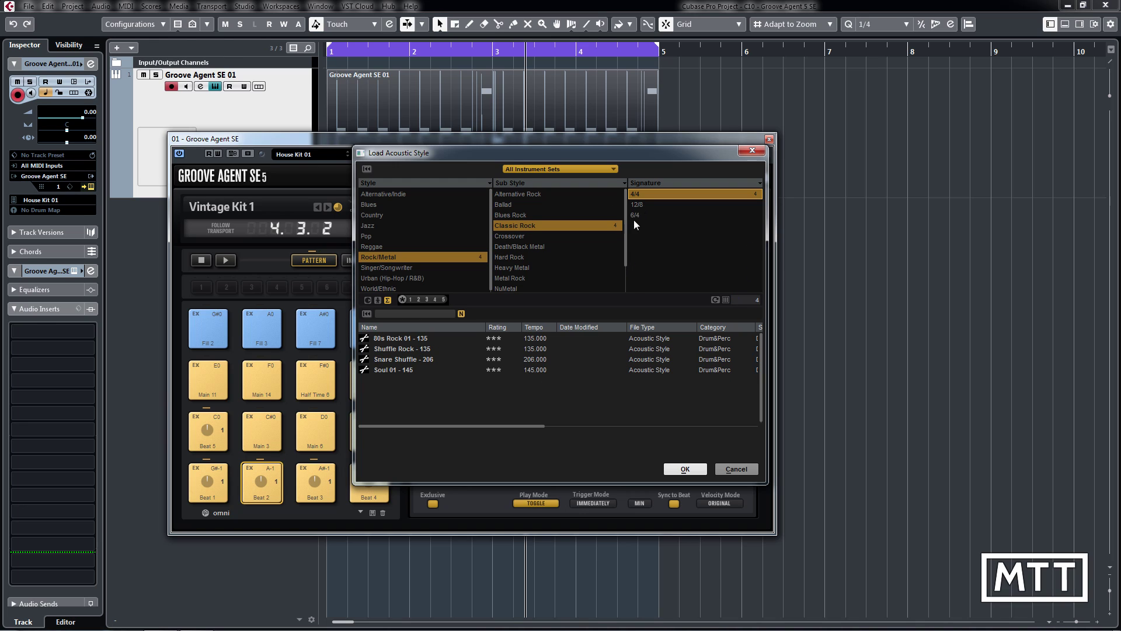
pyautogui.click(383, 369)
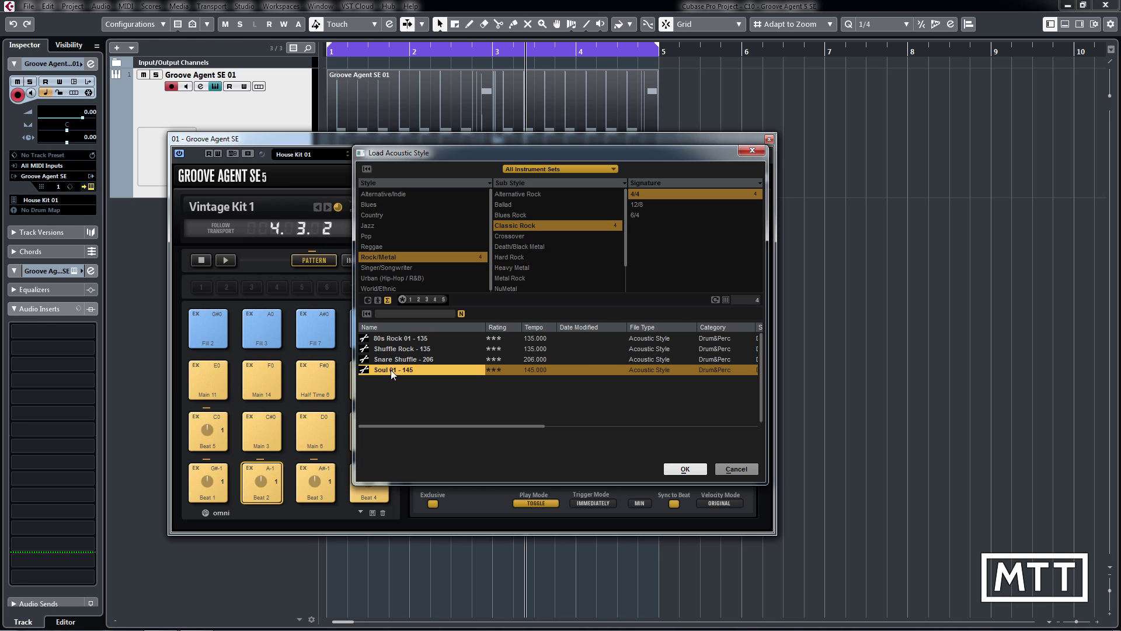
pyautogui.click(683, 469)
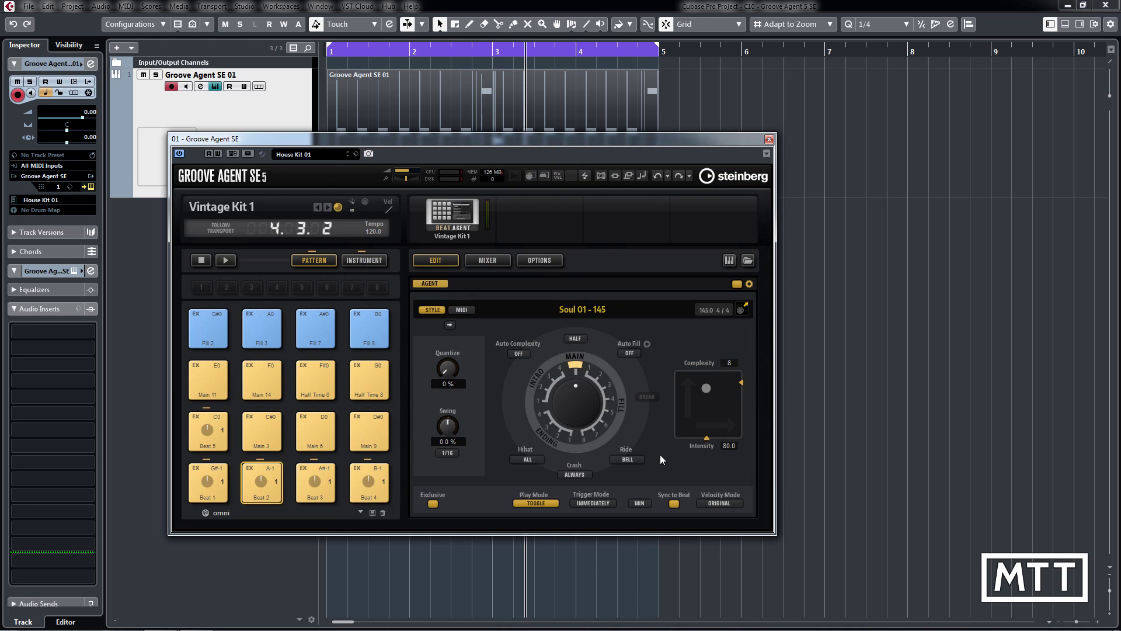
# - Audition the style's main pattern on Beat 2, and try its Intro 1 and Intro 2 patterns
pyautogui.click(263, 501)
pyautogui.click(553, 408)
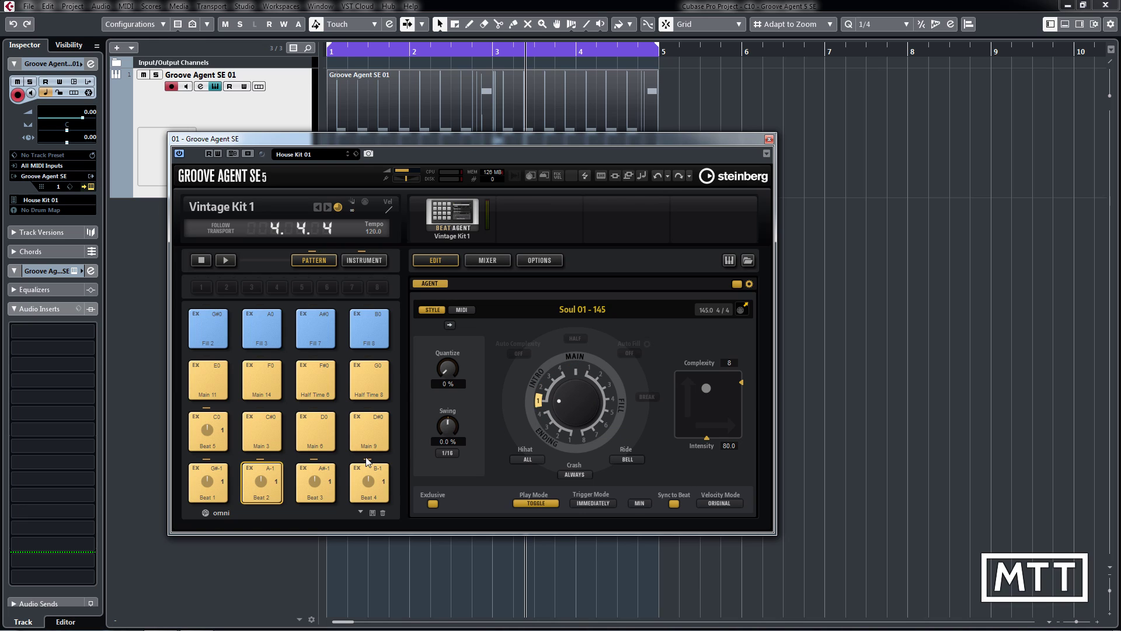
pyautogui.click(268, 492)
pyautogui.moveTo(572, 397); pyautogui.dragTo(570, 390)
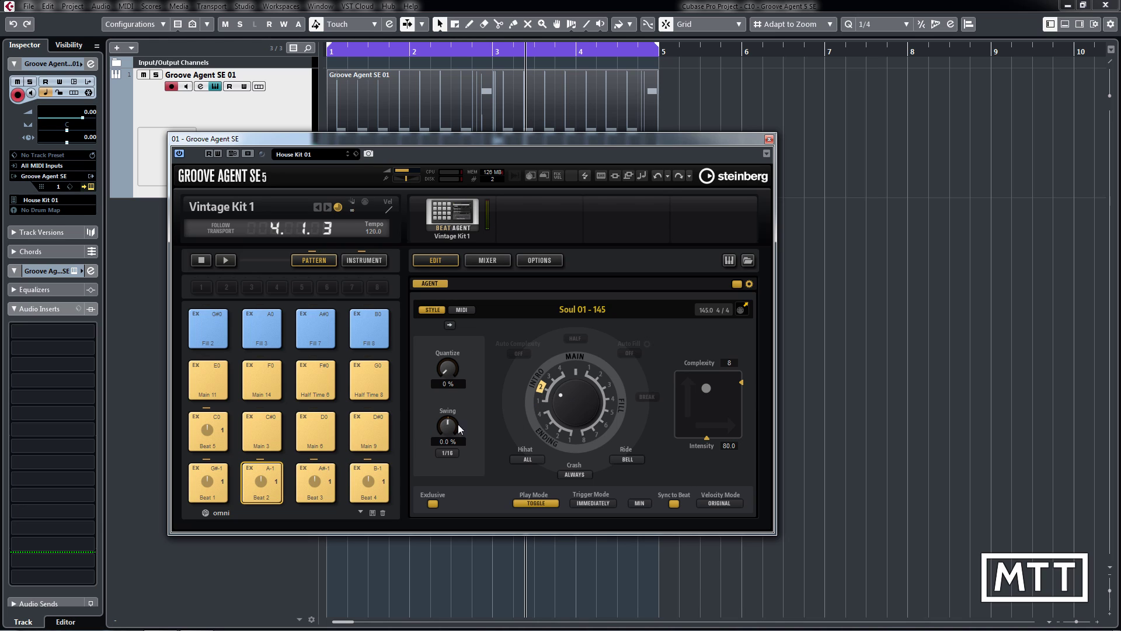
pyautogui.click(272, 497)
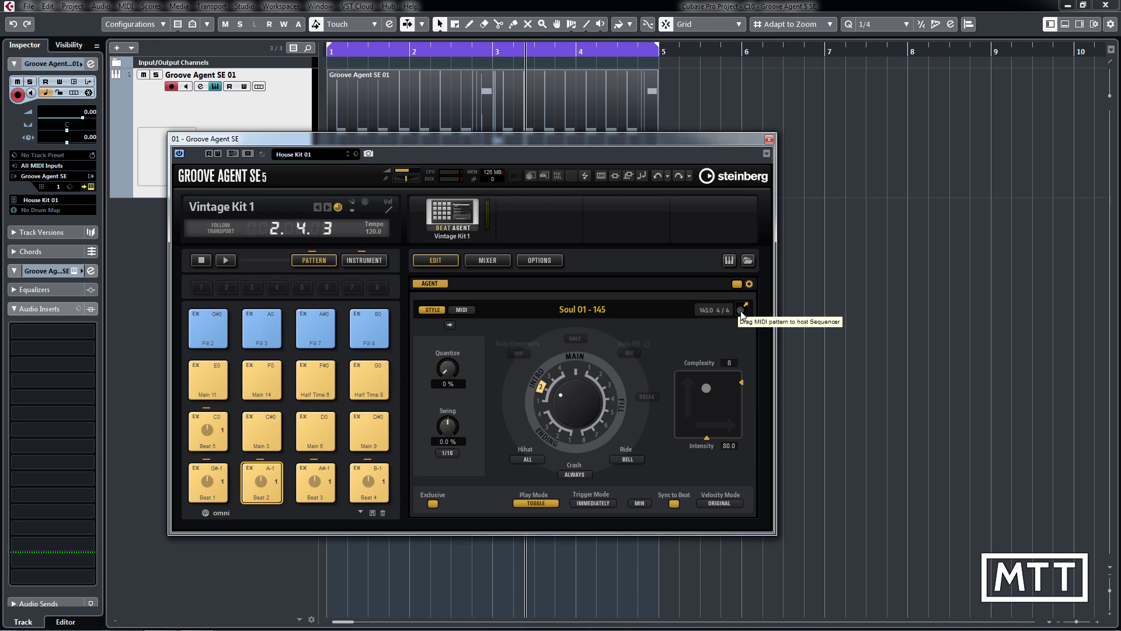
# - Place the intro pattern on the track at bar 5, and delete all MIDI parts from the track
pyautogui.moveTo(741, 312); pyautogui.dragTo(685, 206)
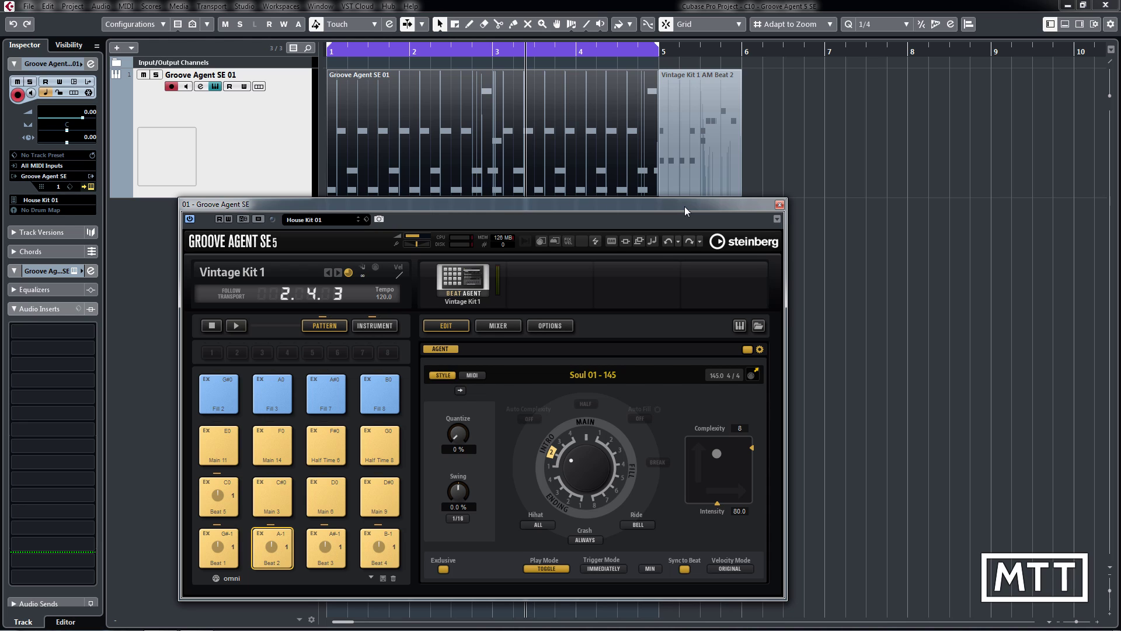
pyautogui.click(776, 163)
pyautogui.hotkey('ctrl', 'a')
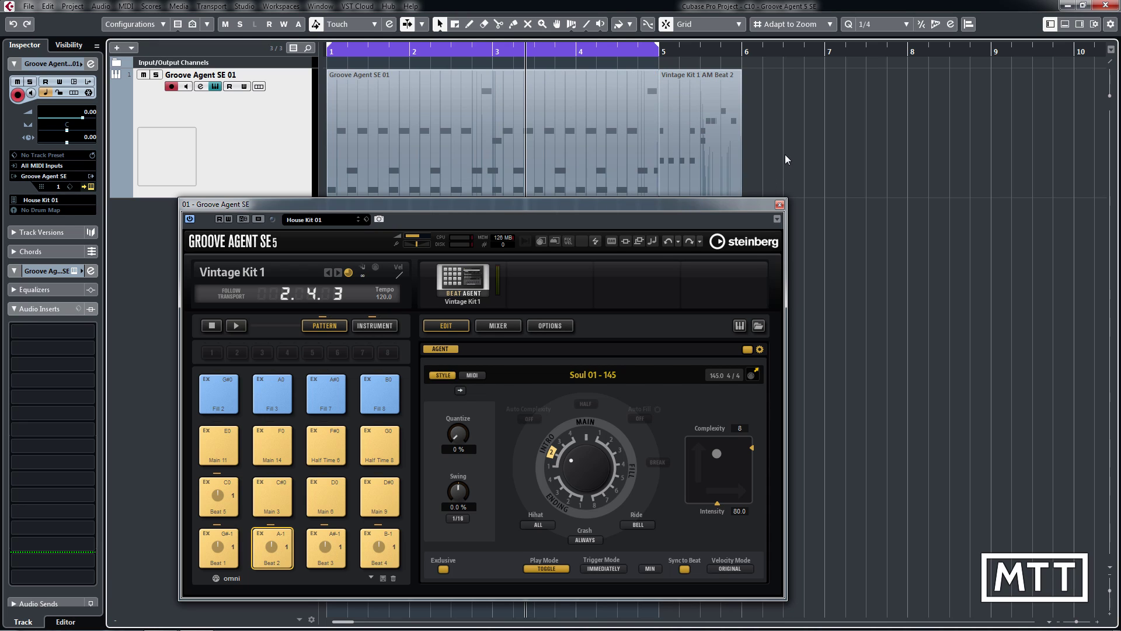
pyautogui.click(785, 154)
pyautogui.press('Delete')
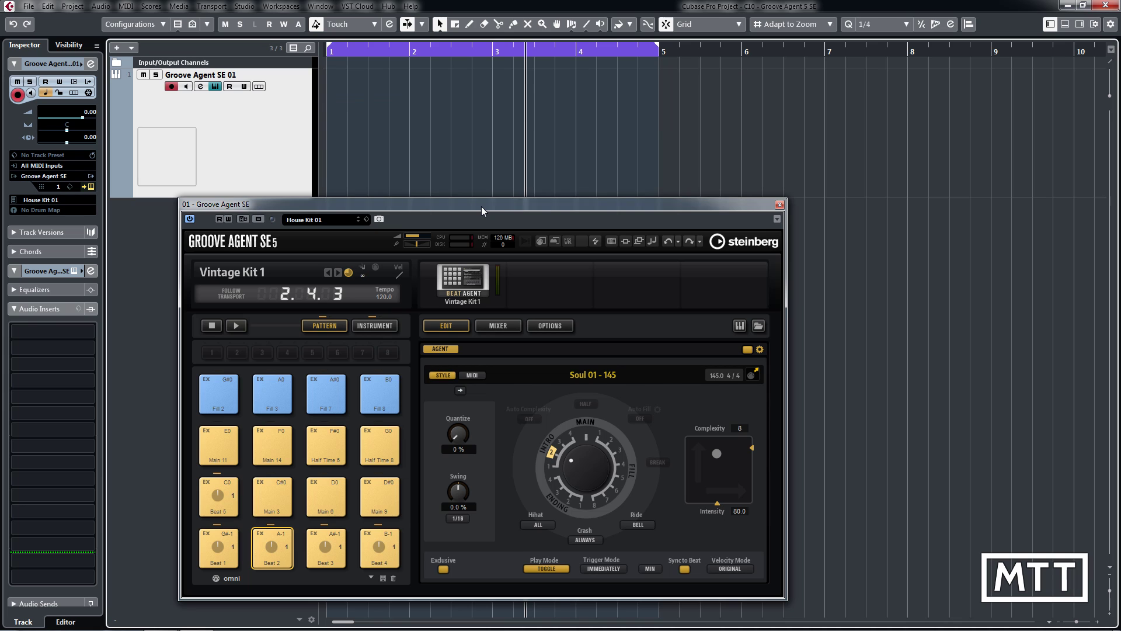
# - Return the style to Main 1, set Auto Fill to 4, and show the Use Fills options
pyautogui.moveTo(481, 205); pyautogui.dragTo(550, 130)
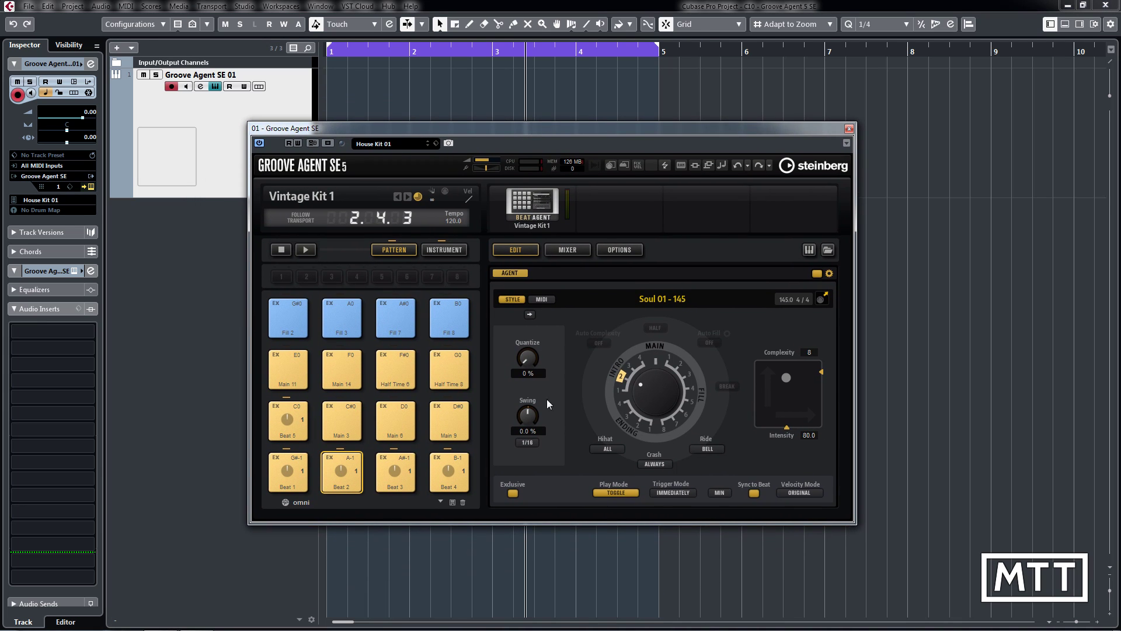
pyautogui.click(651, 369)
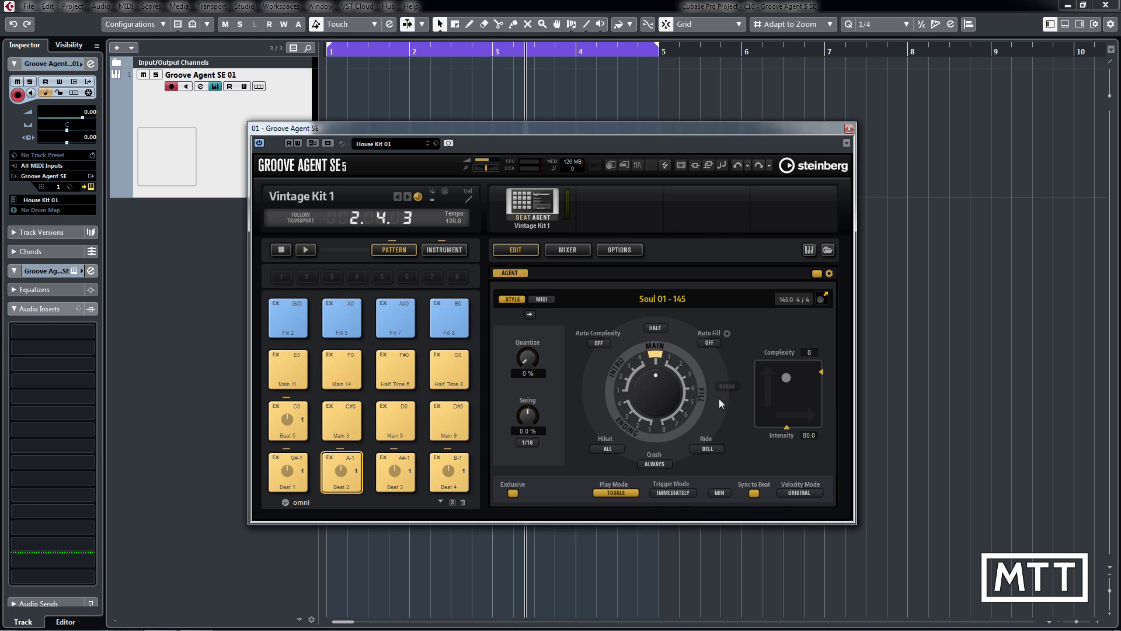
pyautogui.click(707, 343)
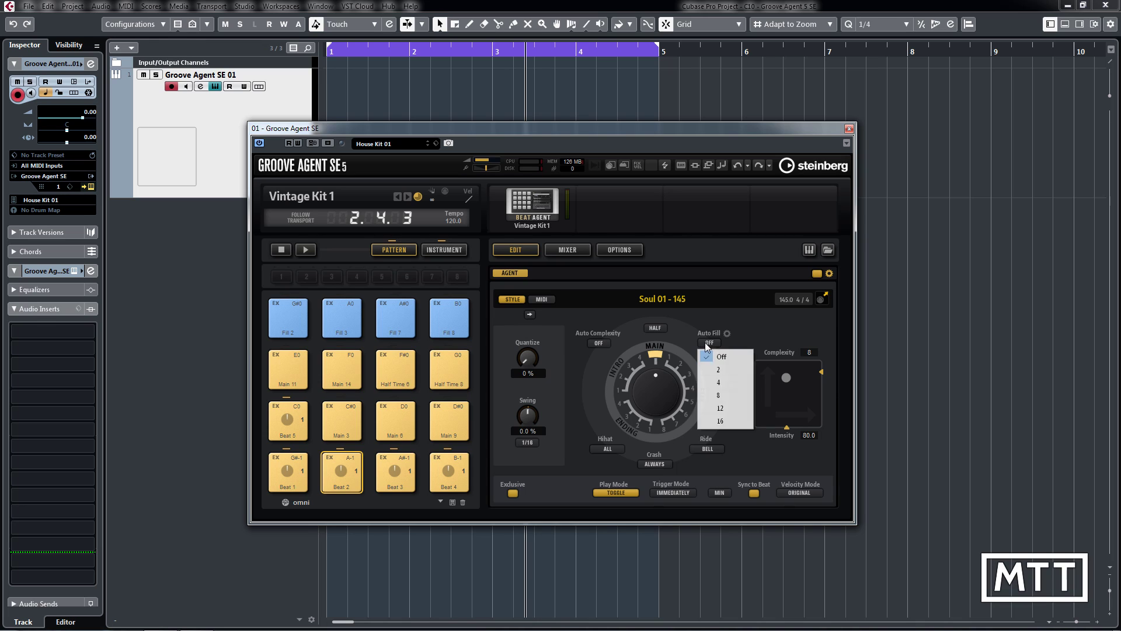
pyautogui.click(720, 382)
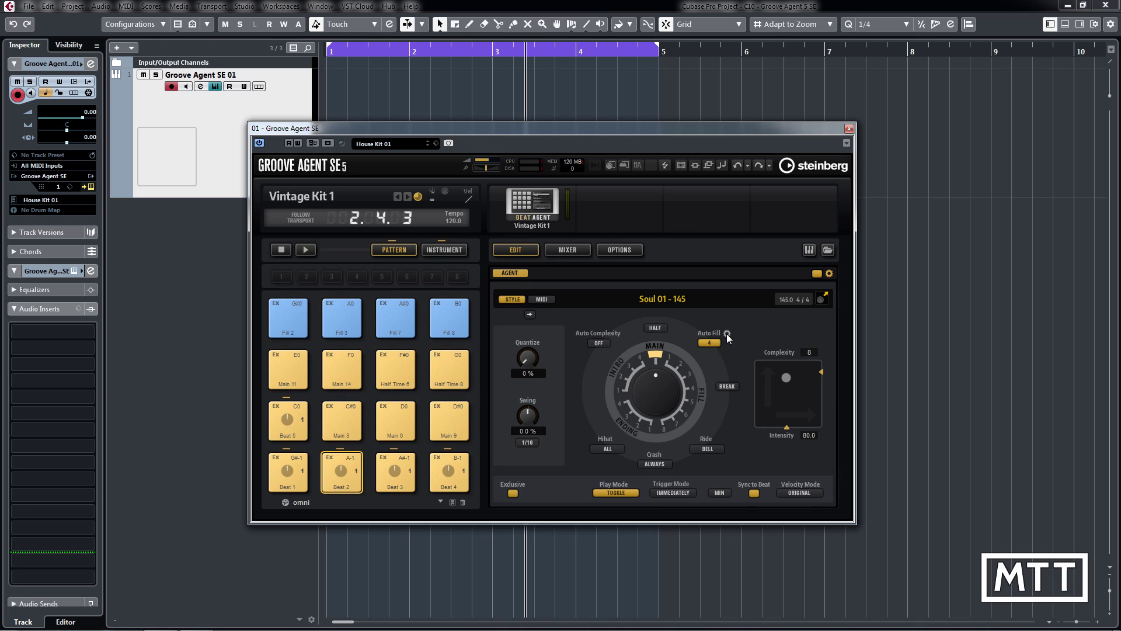
pyautogui.click(725, 335)
# - Set the bar value beside Trigger Mode to 2 Bars and audition Beat 2 with its automatic fills
pyautogui.click(720, 493)
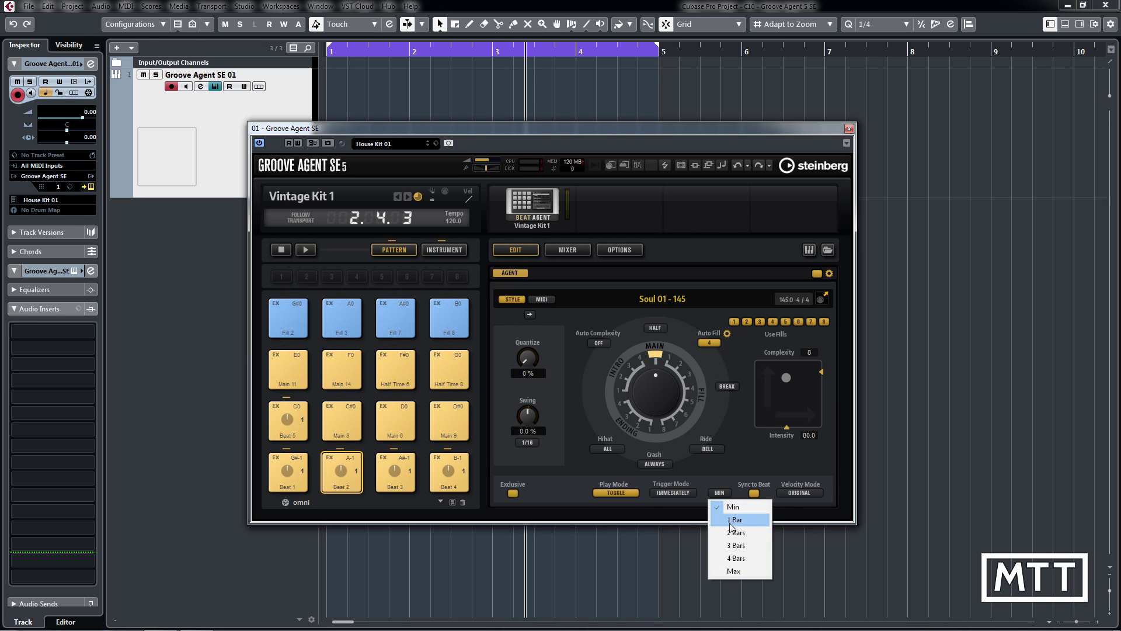
pyautogui.click(735, 532)
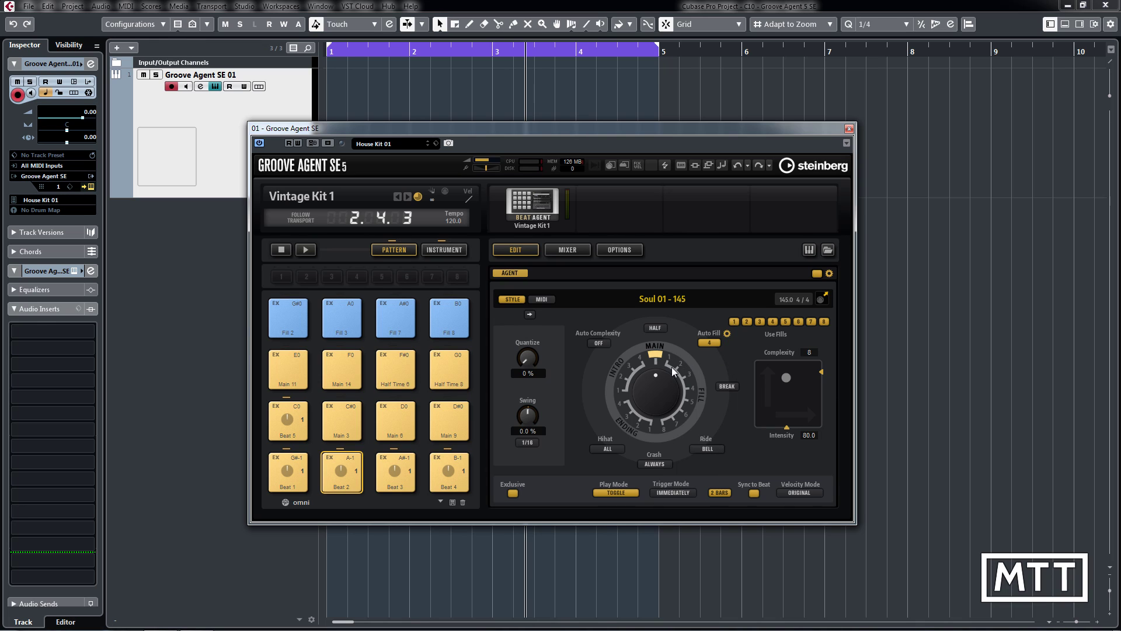
pyautogui.click(338, 482)
# - Set Auto Fill to 16 and place the style's MIDI pattern on the Groove Agent SE 01 track at bar 1
pyautogui.click(712, 344)
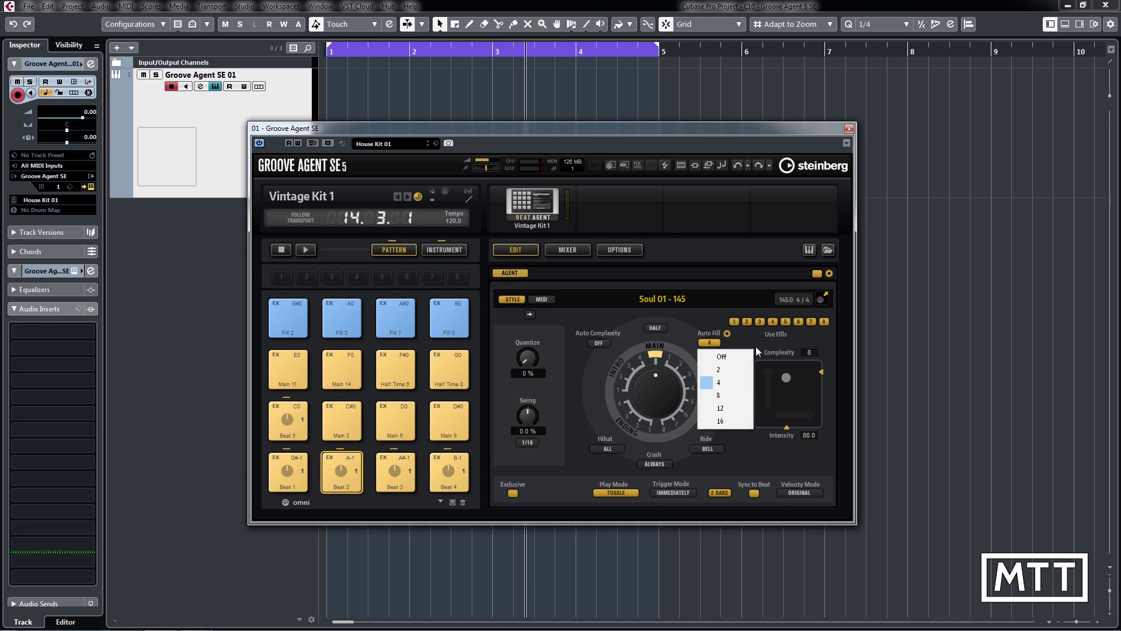
pyautogui.click(719, 422)
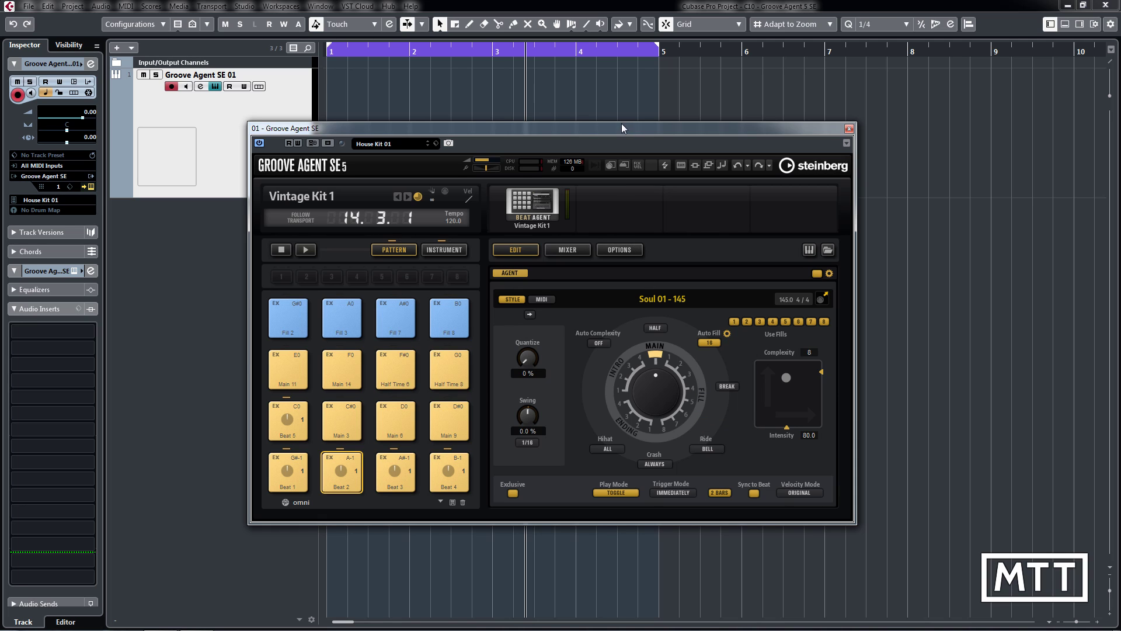
pyautogui.moveTo(622, 125); pyautogui.dragTo(539, 213)
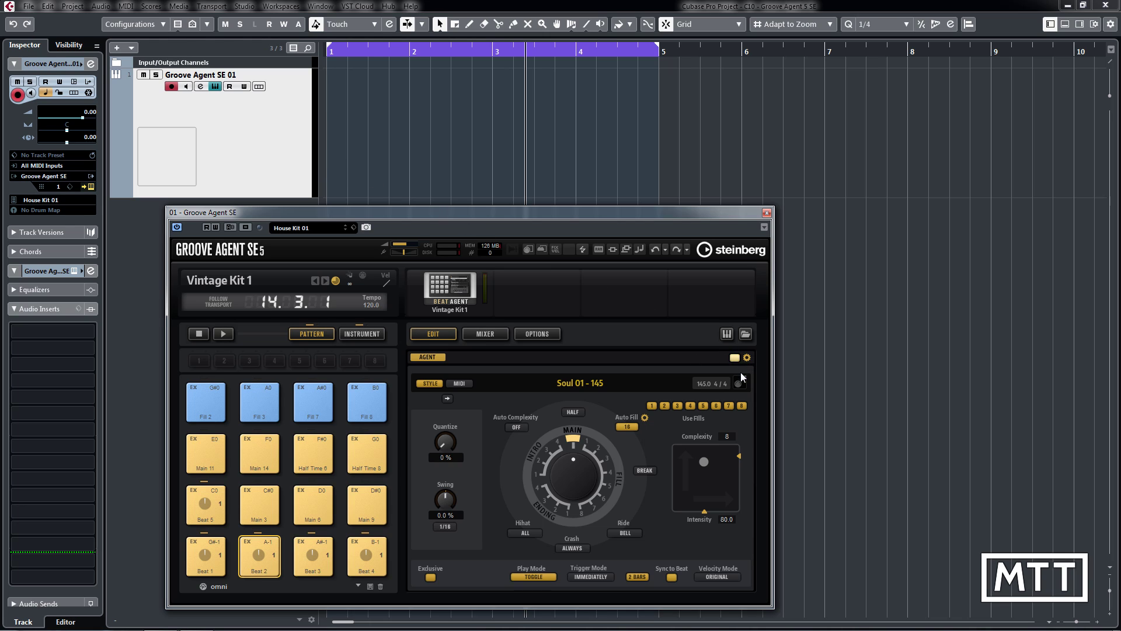
pyautogui.moveTo(739, 380); pyautogui.dragTo(327, 165)
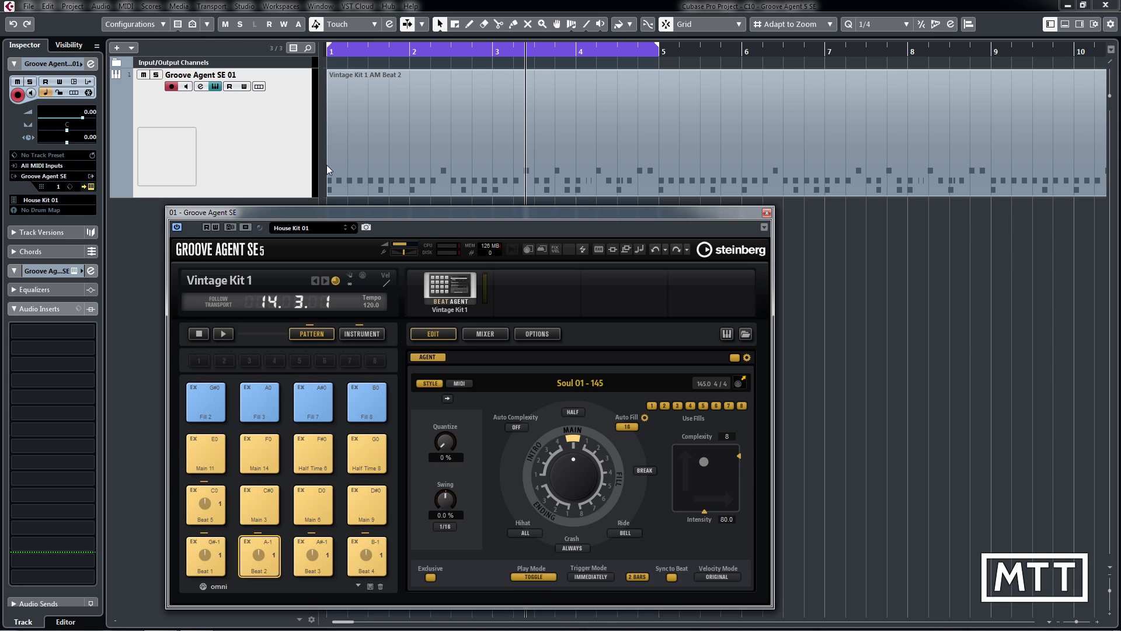
# - Place the style's MIDI pattern again on the Groove Agent SE 01 track at bar 17, directly after the existing part
pyautogui.press('g')
pyautogui.press('g')
pyautogui.press('g')
pyautogui.press('g')
pyautogui.press('g')
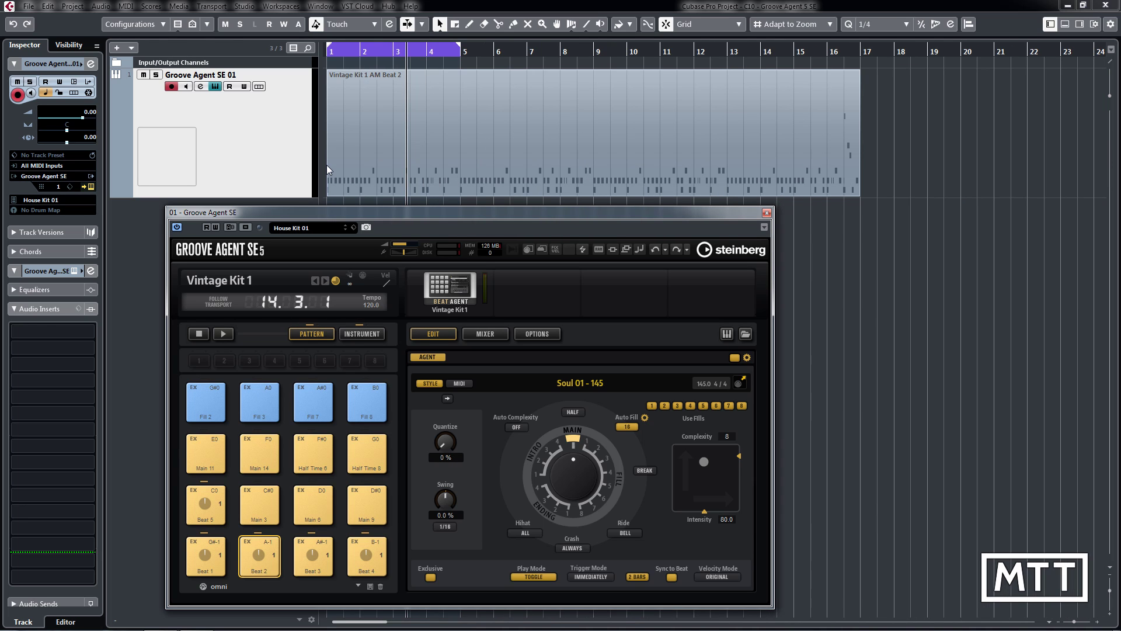
pyautogui.press('g')
pyautogui.press('g')
pyautogui.press('g')
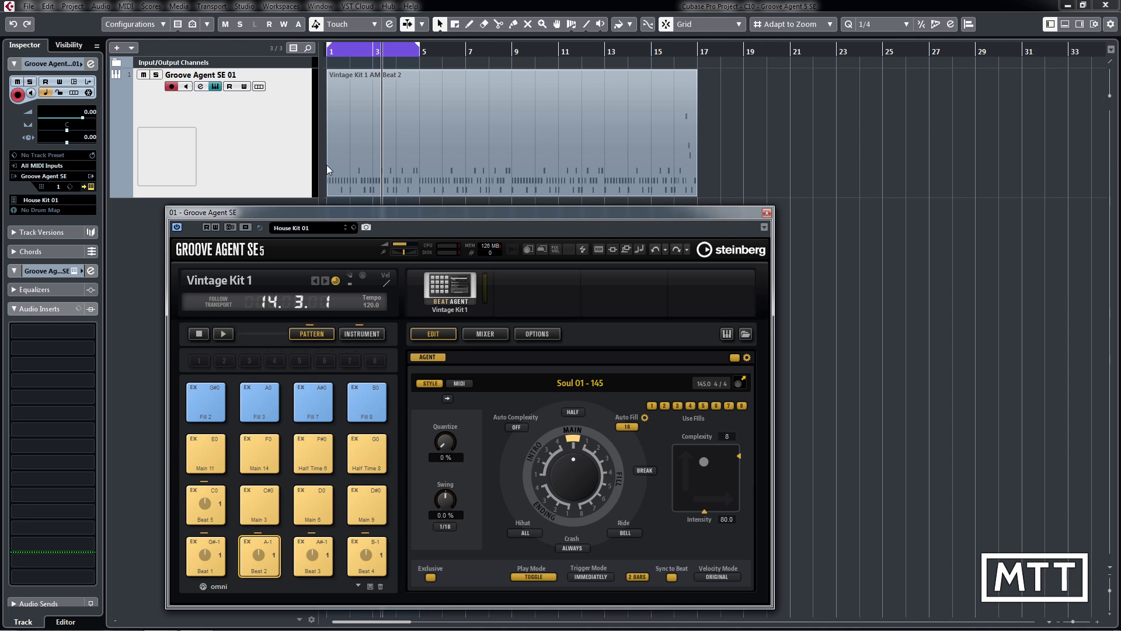
pyautogui.press('g')
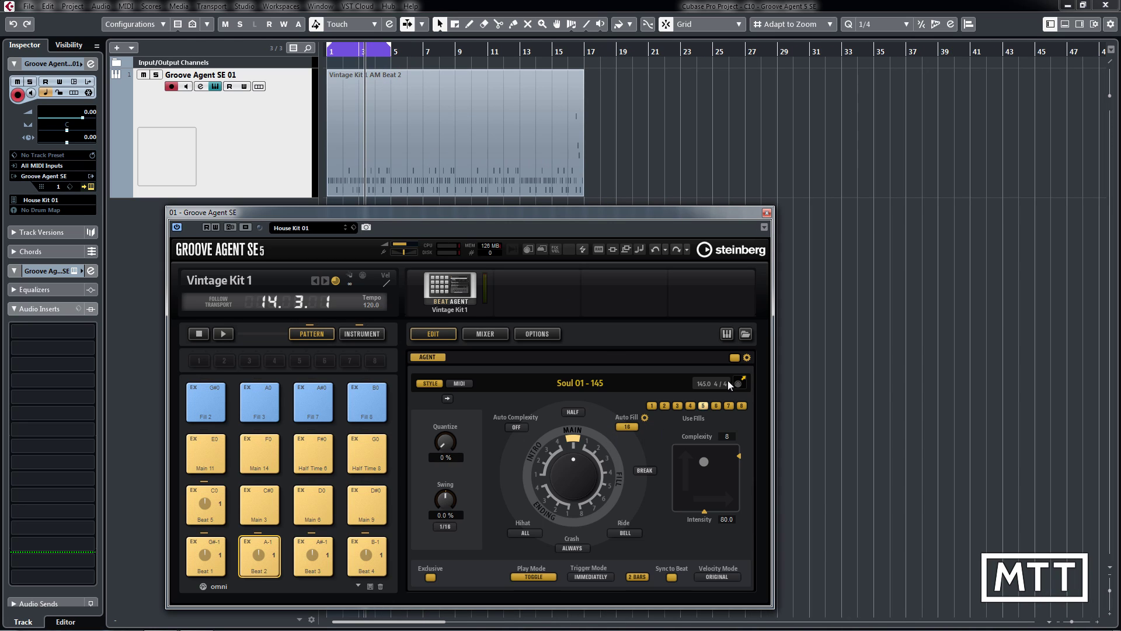
pyautogui.moveTo(738, 381); pyautogui.dragTo(585, 179)
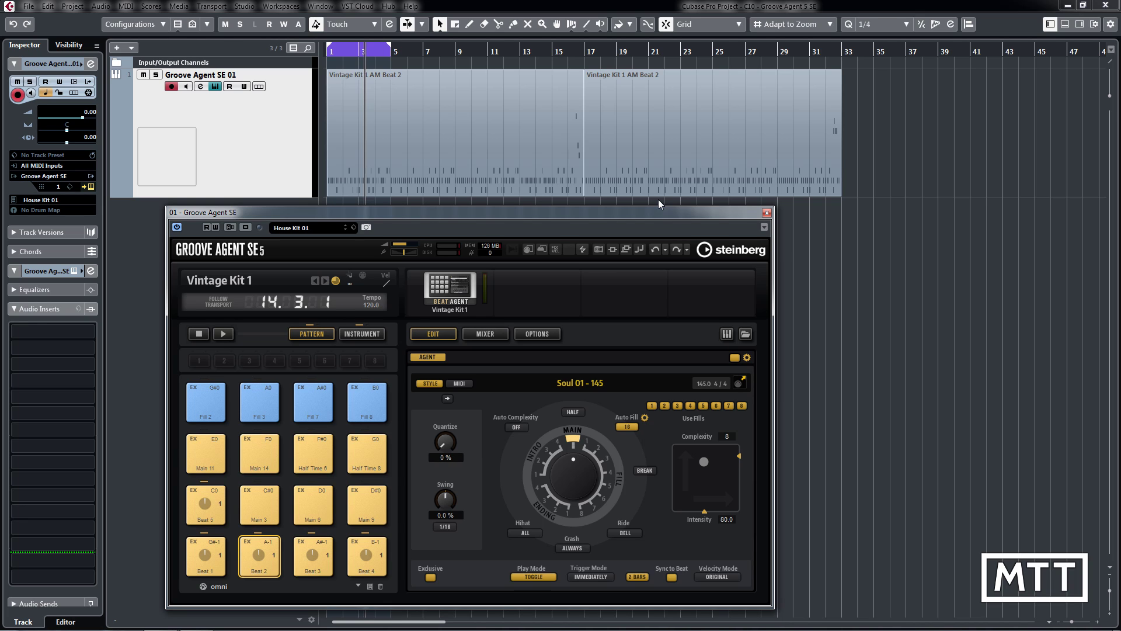
# - Move the Groove Agent SE window up over the track and try resizing it with the instrument pads shown, ending at its compact size
pyautogui.moveTo(645, 212); pyautogui.dragTo(747, 119)
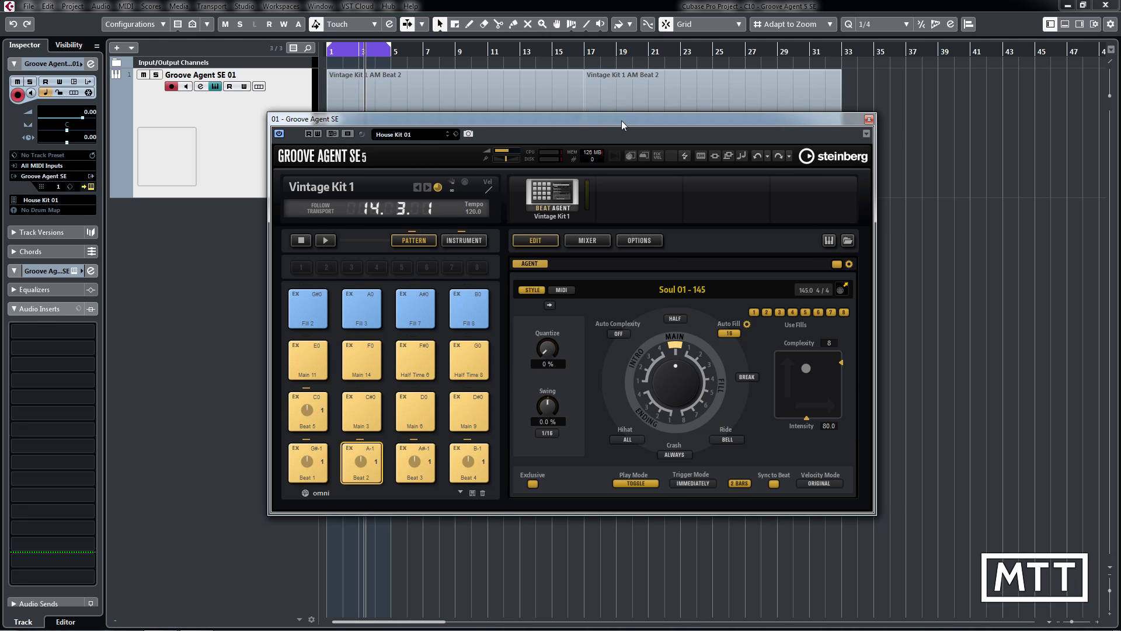
pyautogui.moveTo(621, 121); pyautogui.dragTo(539, 100)
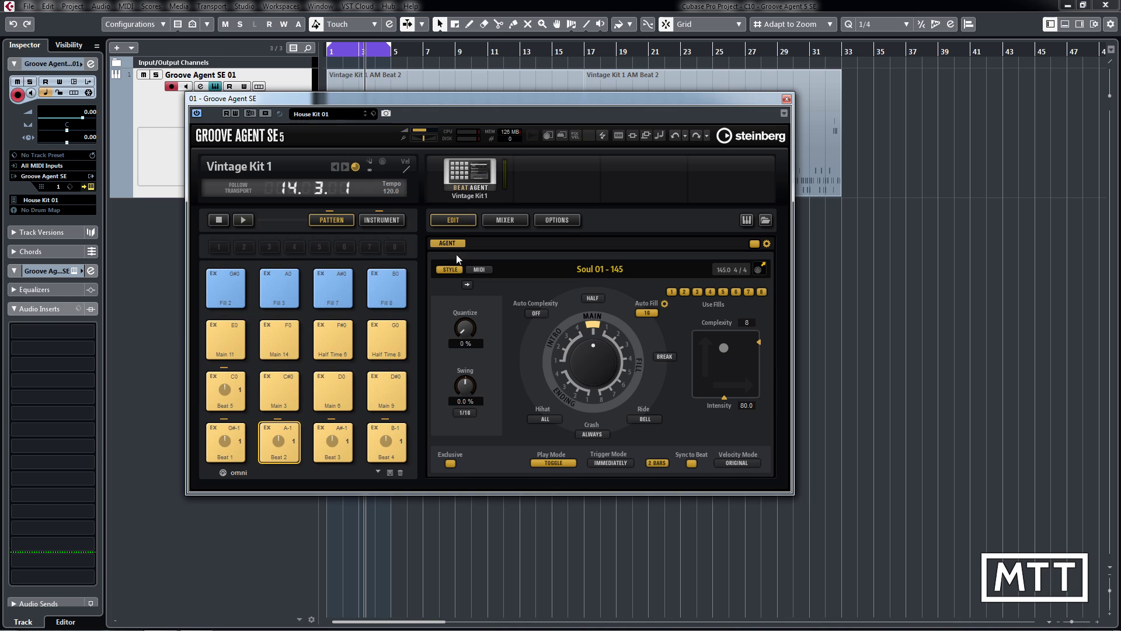
pyautogui.moveTo(794, 496); pyautogui.dragTo(793, 549)
pyautogui.click(381, 220)
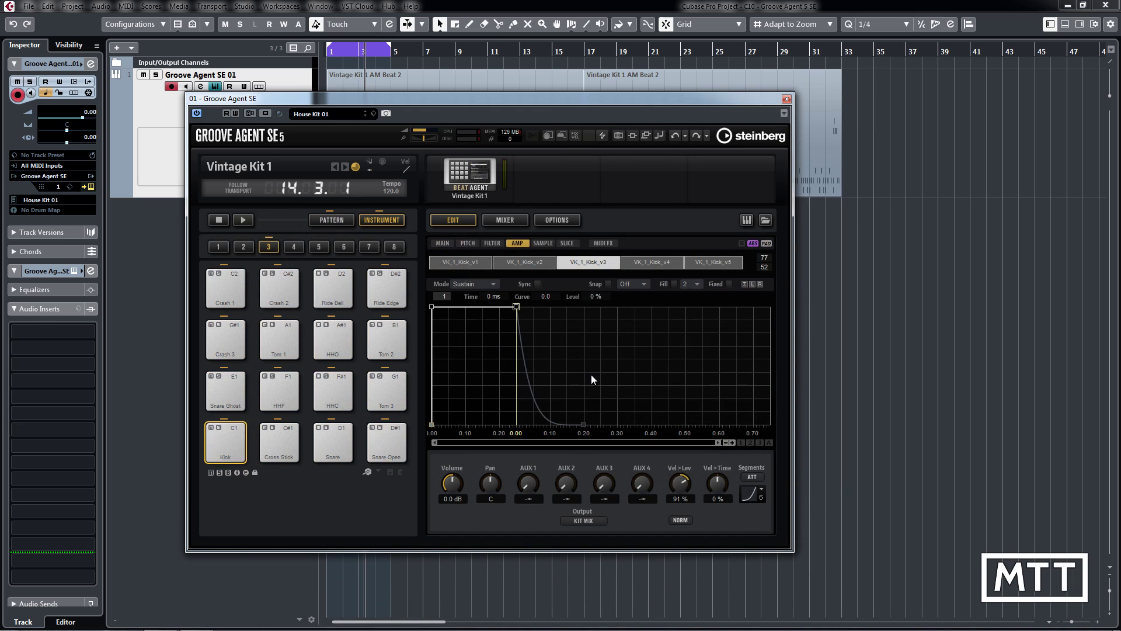
pyautogui.moveTo(793, 551); pyautogui.dragTo(887, 556)
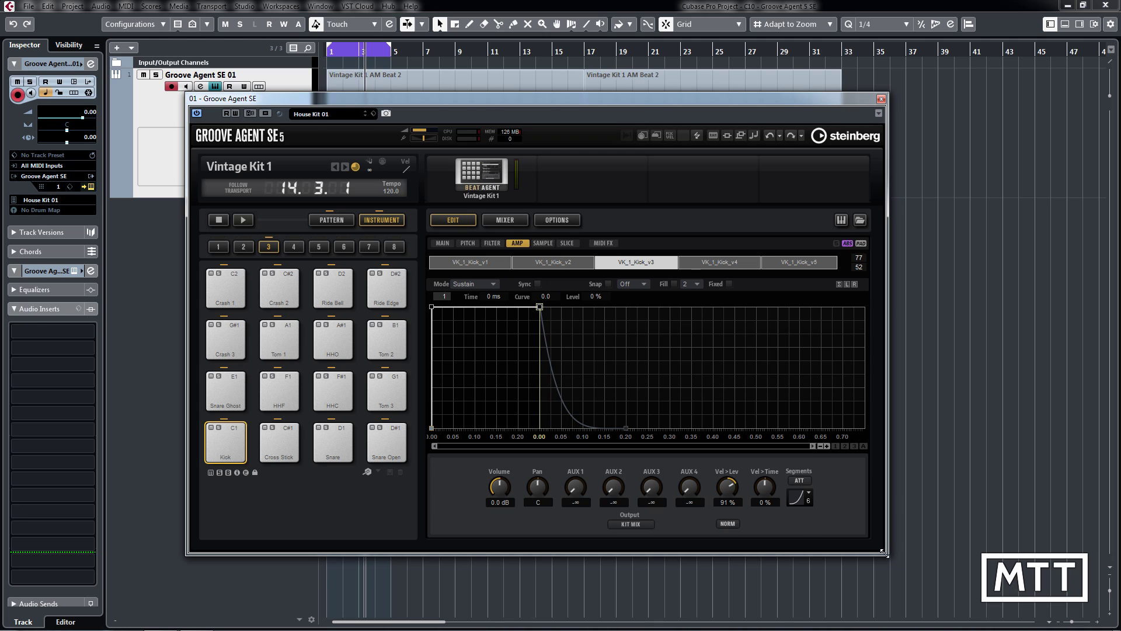
pyautogui.moveTo(886, 554); pyautogui.dragTo(779, 488)
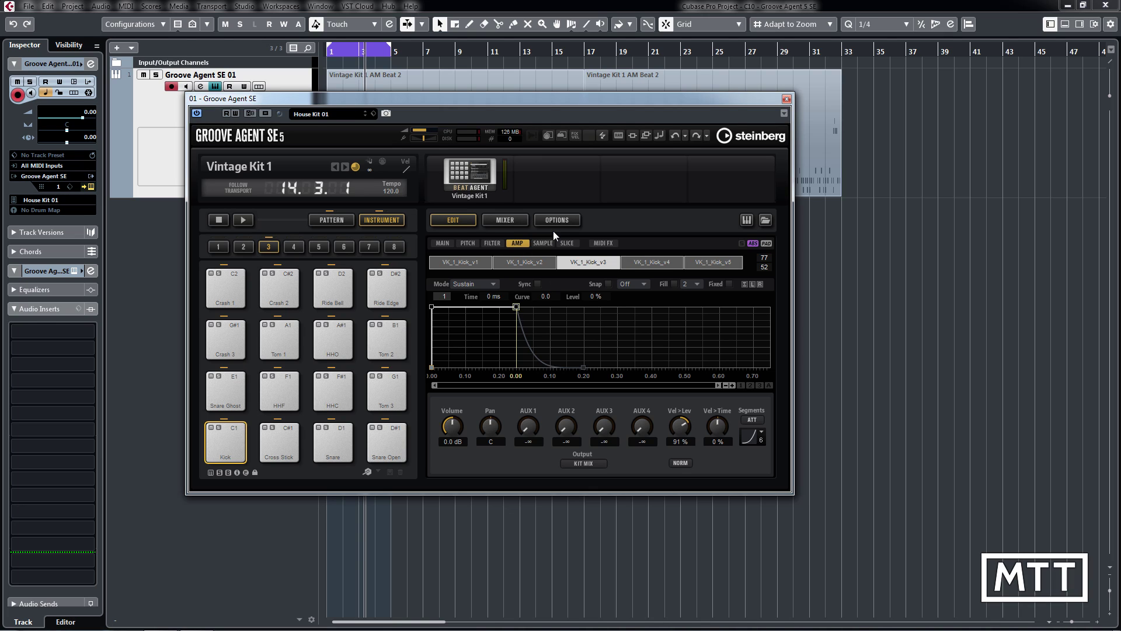
# - Examine Groove Agent SE's mixer and global options, ending on the Agent mixer page
pyautogui.click(509, 223)
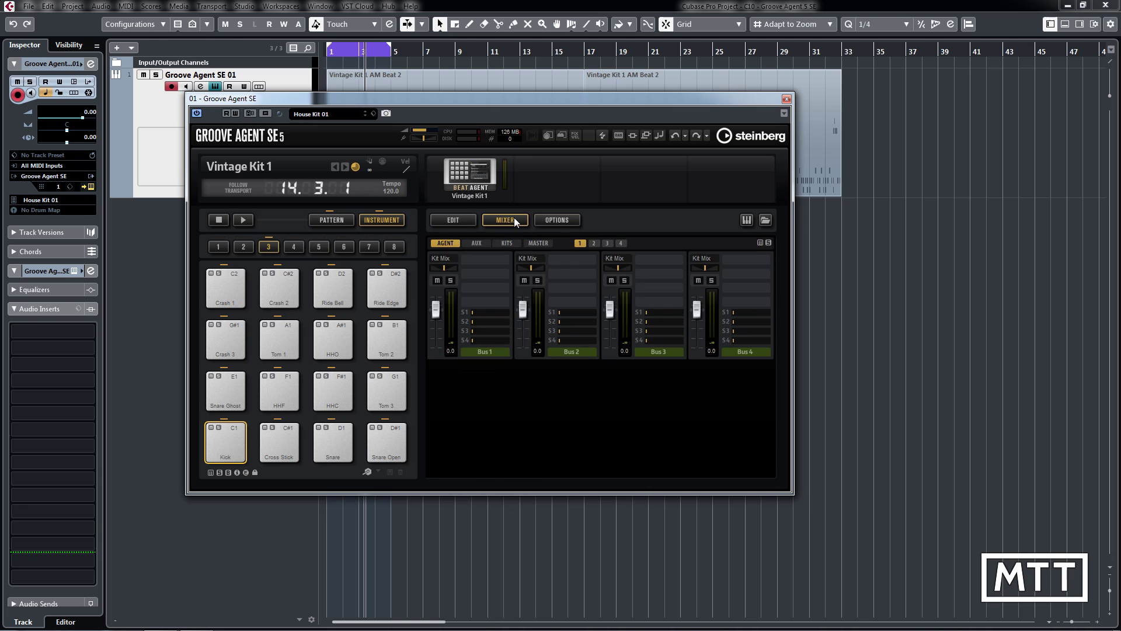
pyautogui.click(550, 222)
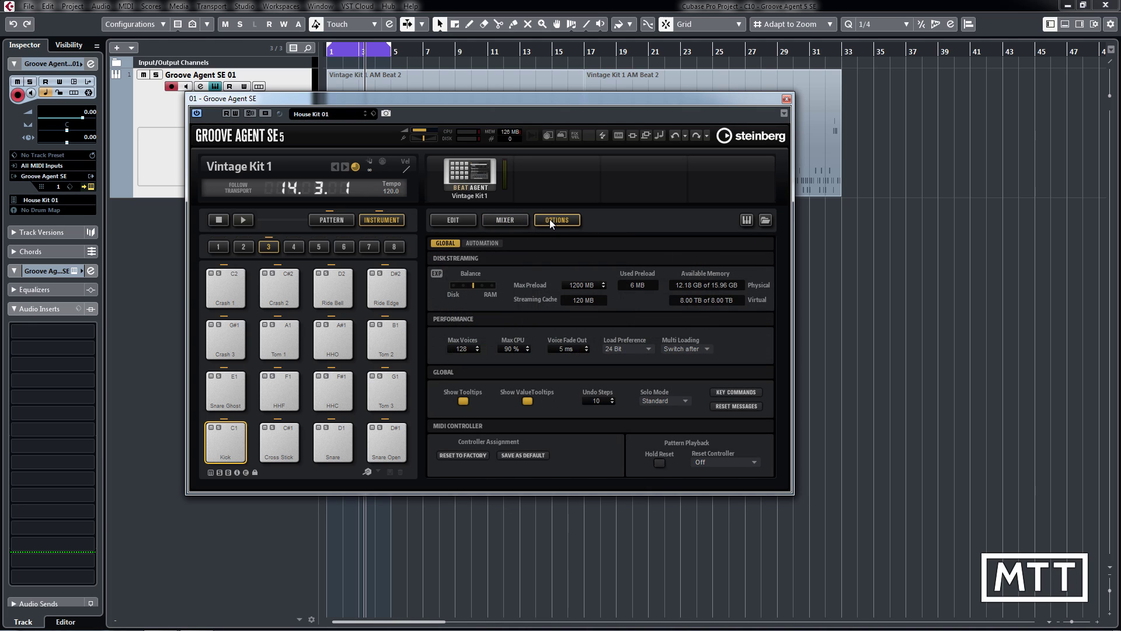
pyautogui.click(499, 220)
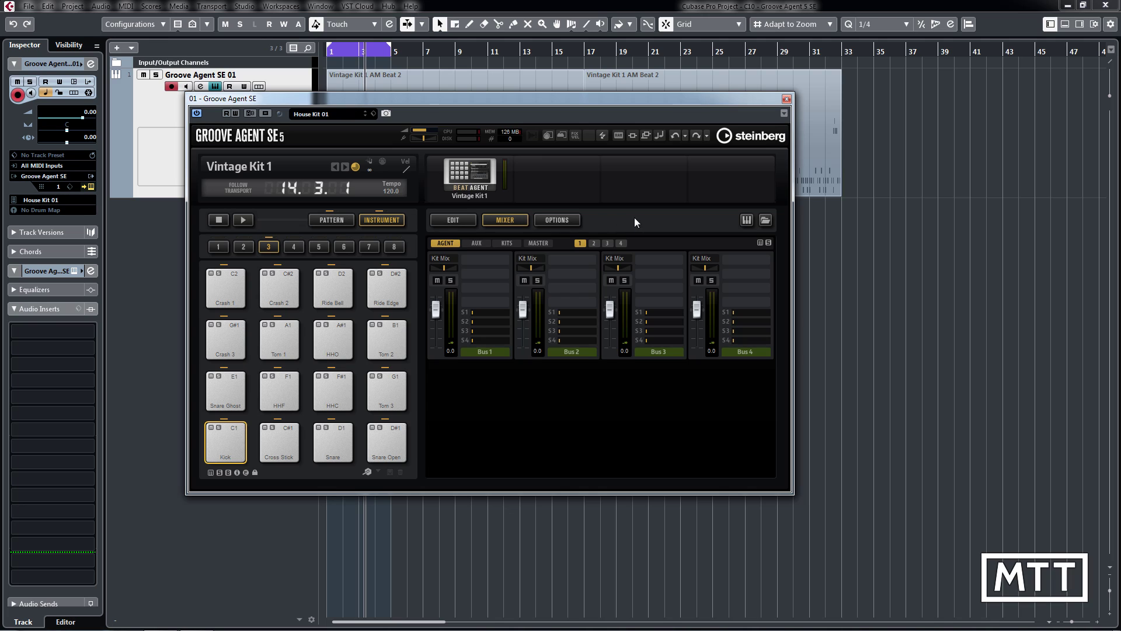